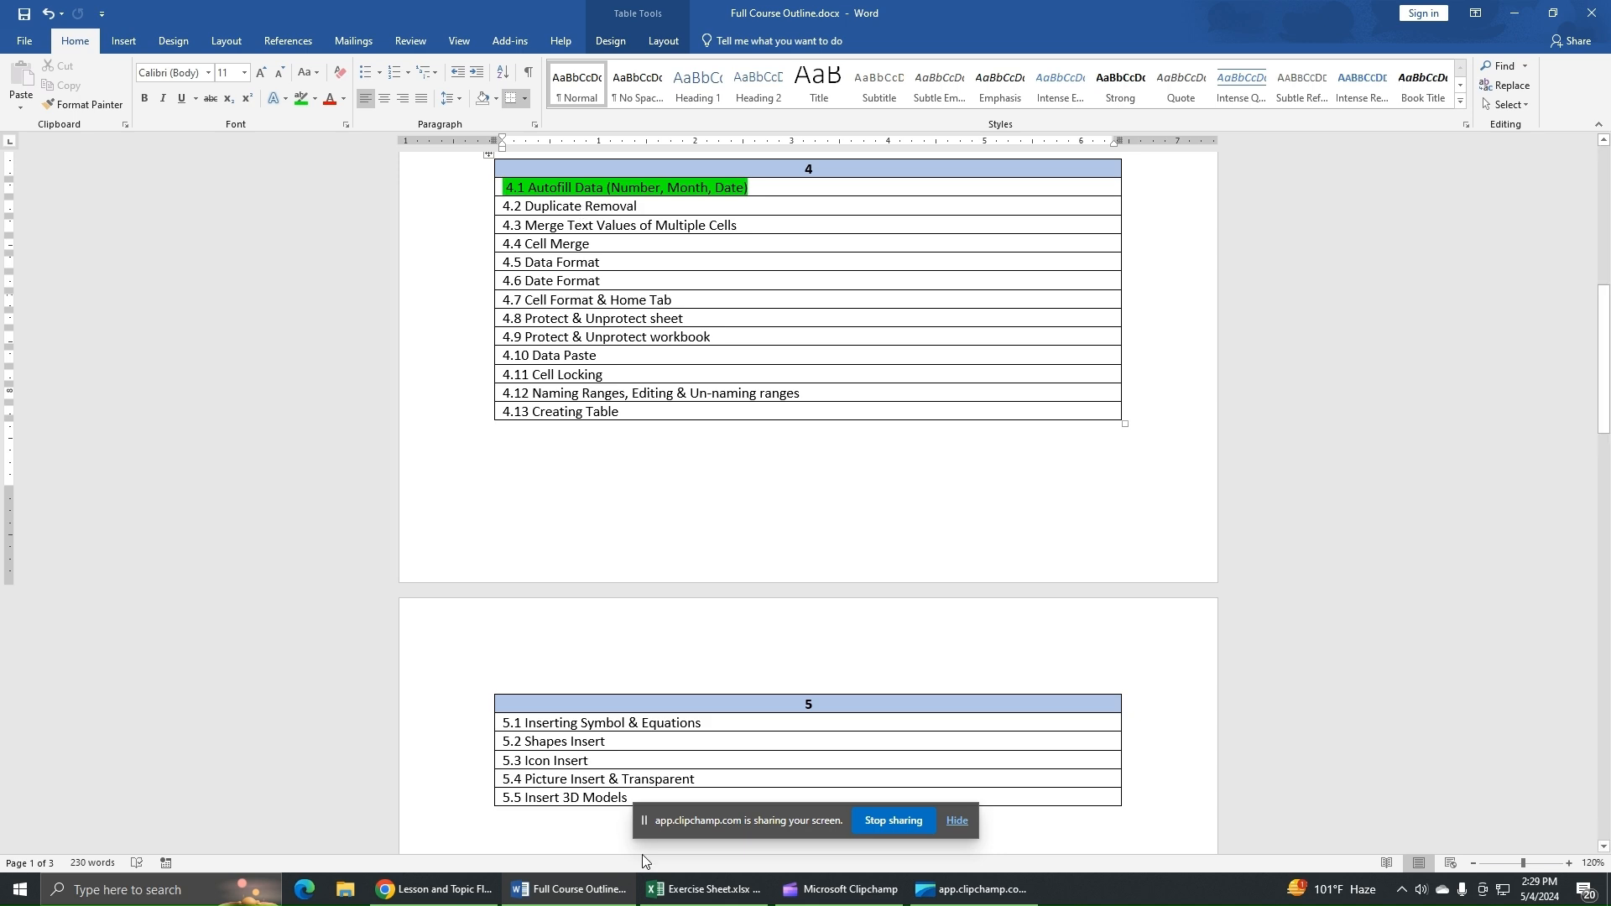
click(703, 888)
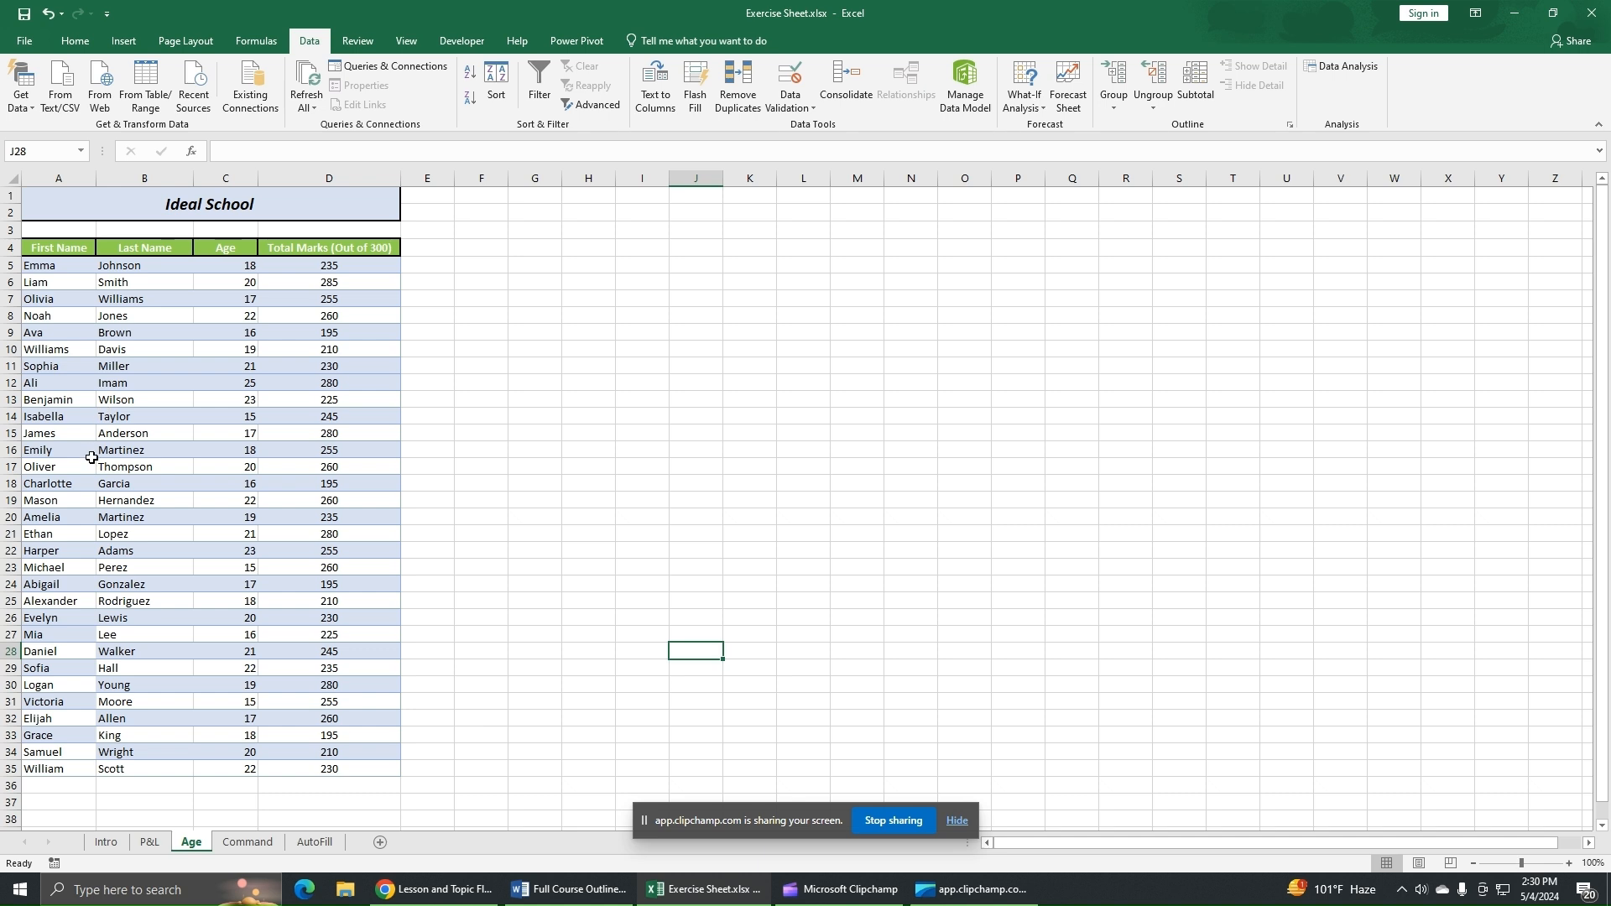
click(48, 385)
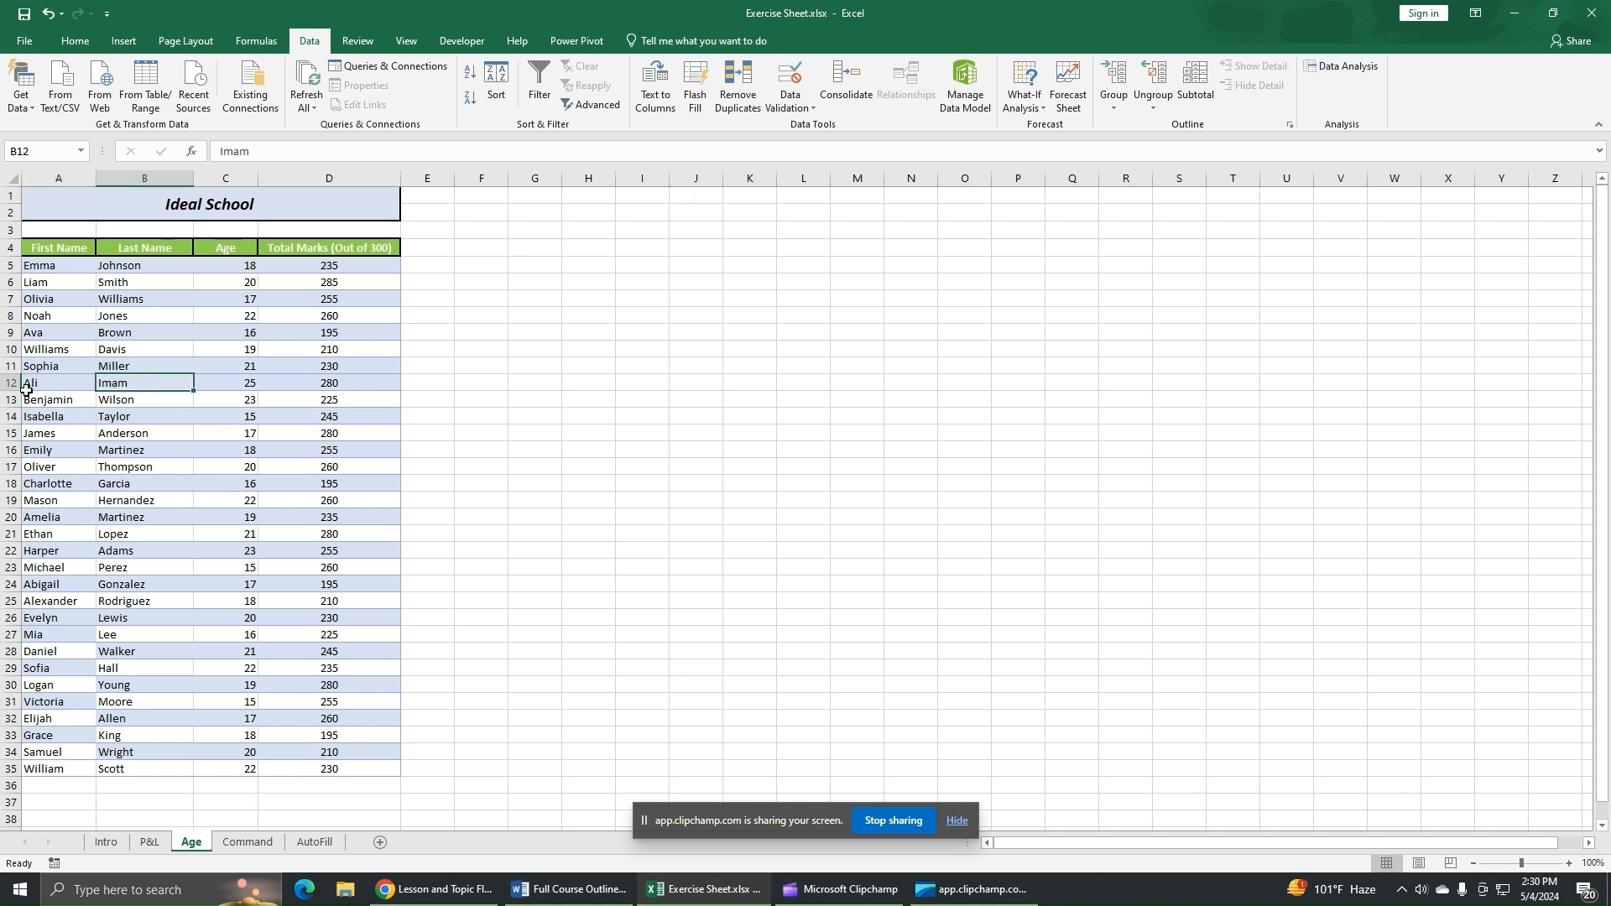
drag(52, 384, 323, 391)
key(ctrl+c)
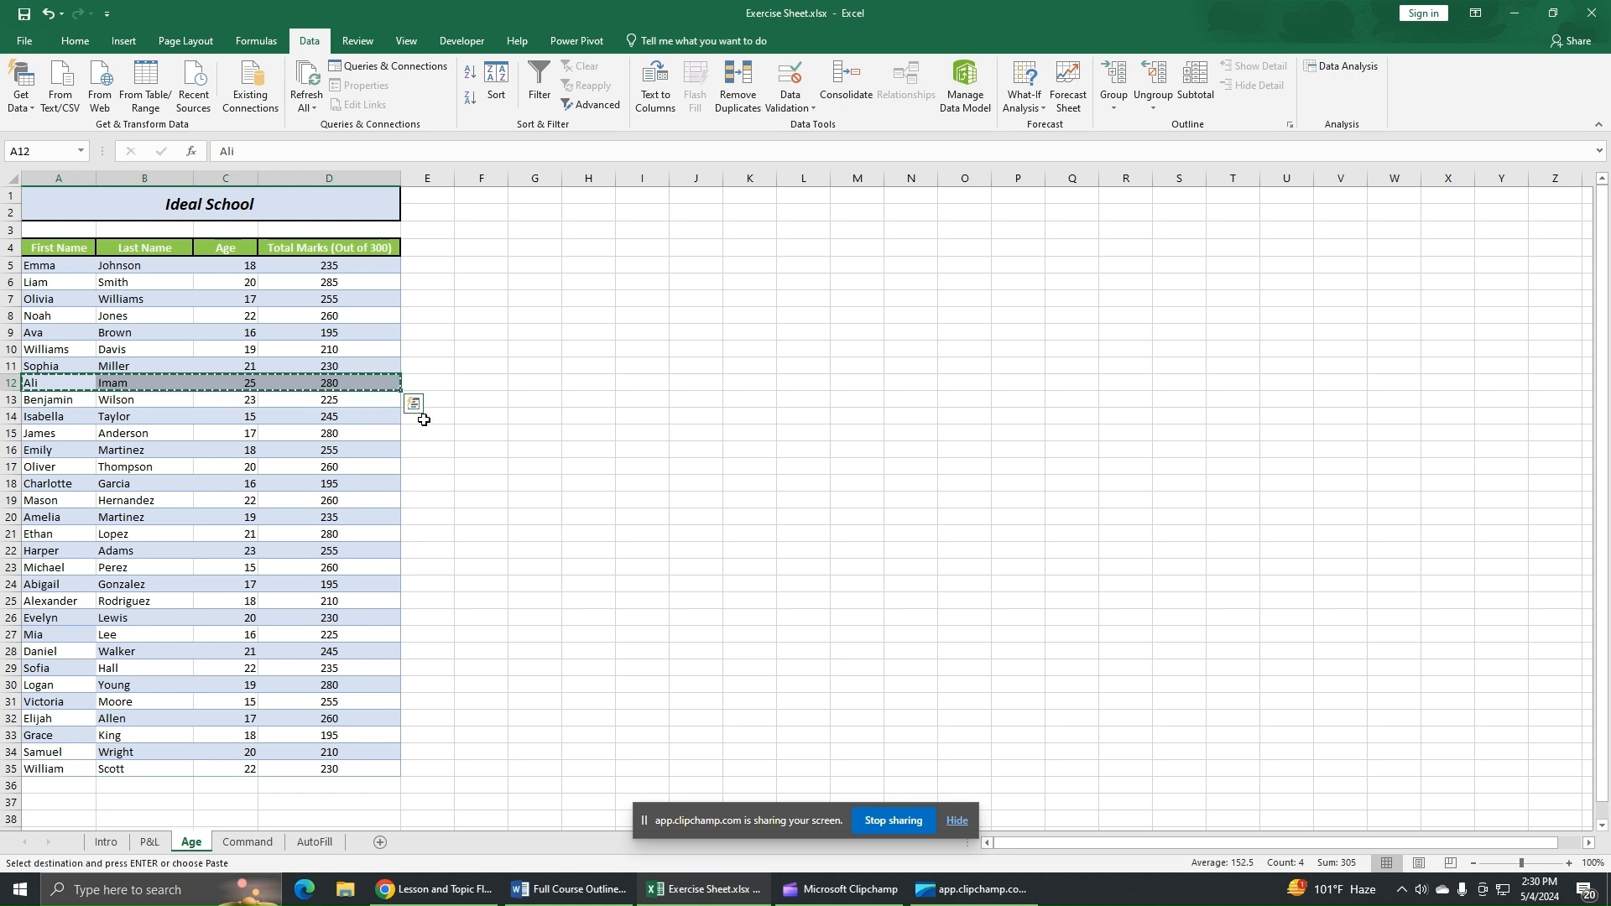
click(73, 786)
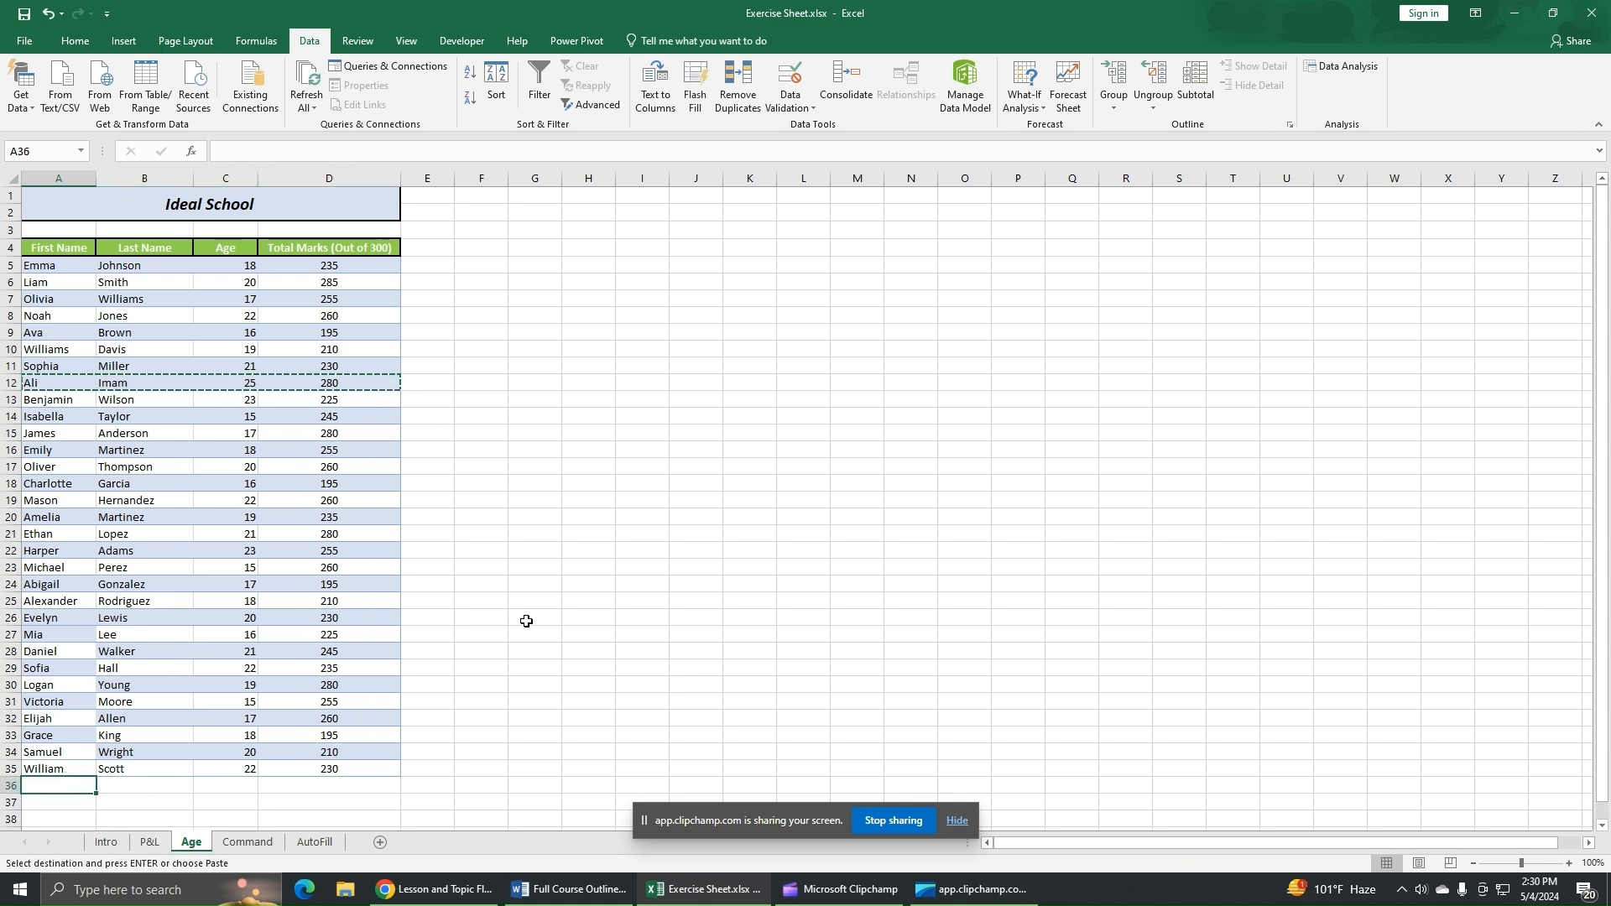
key(ctrl+v)
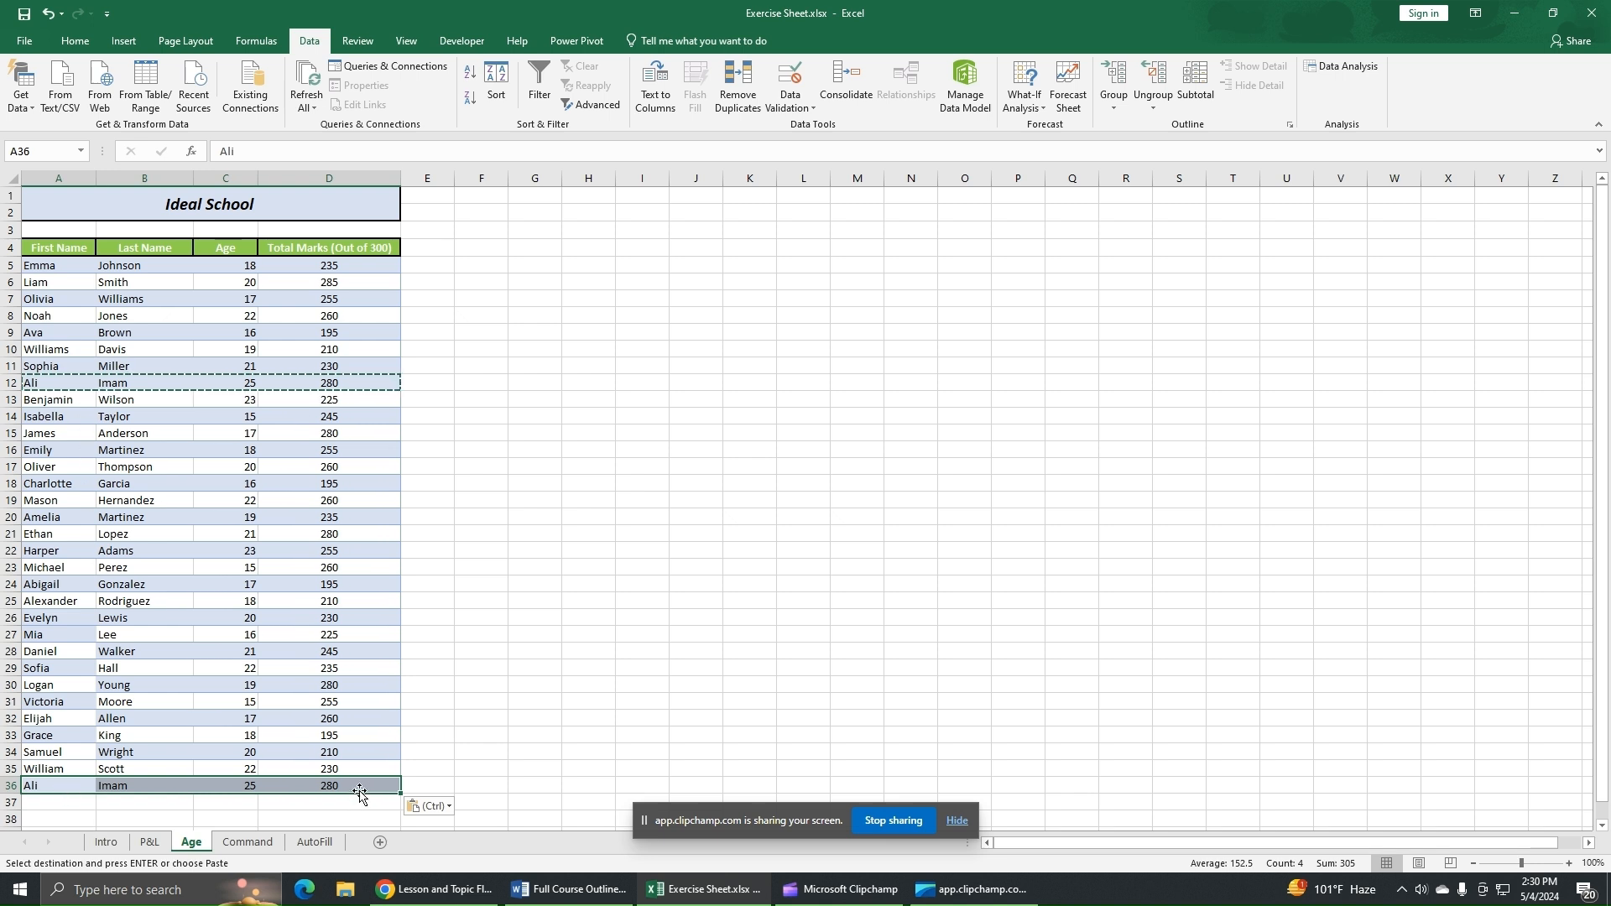
click(601, 686)
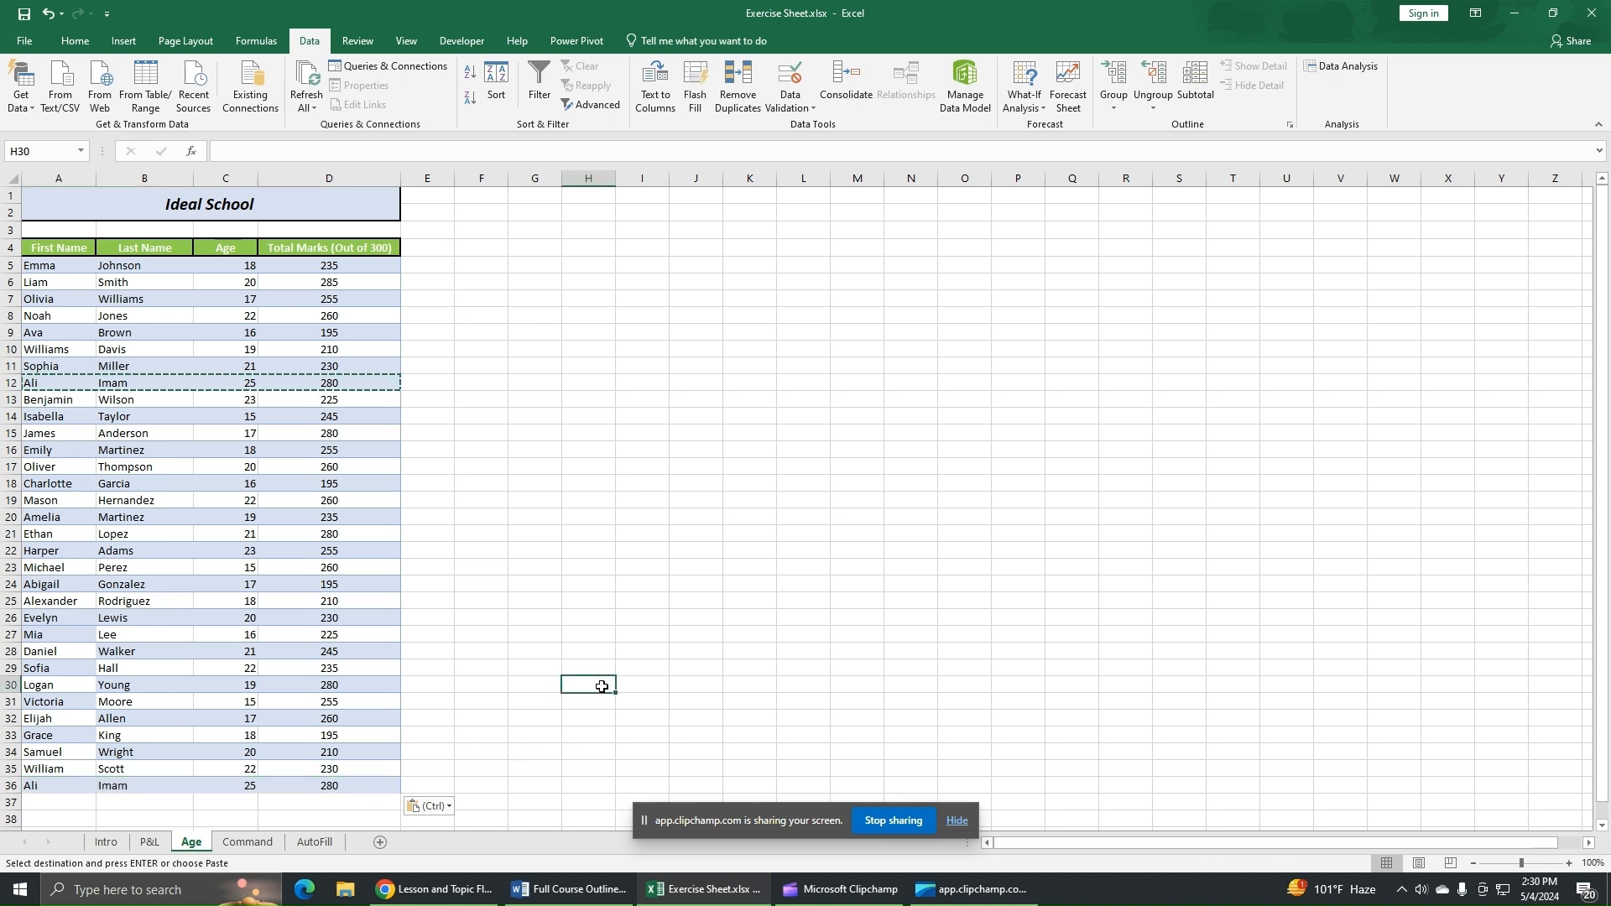
key(Escape)
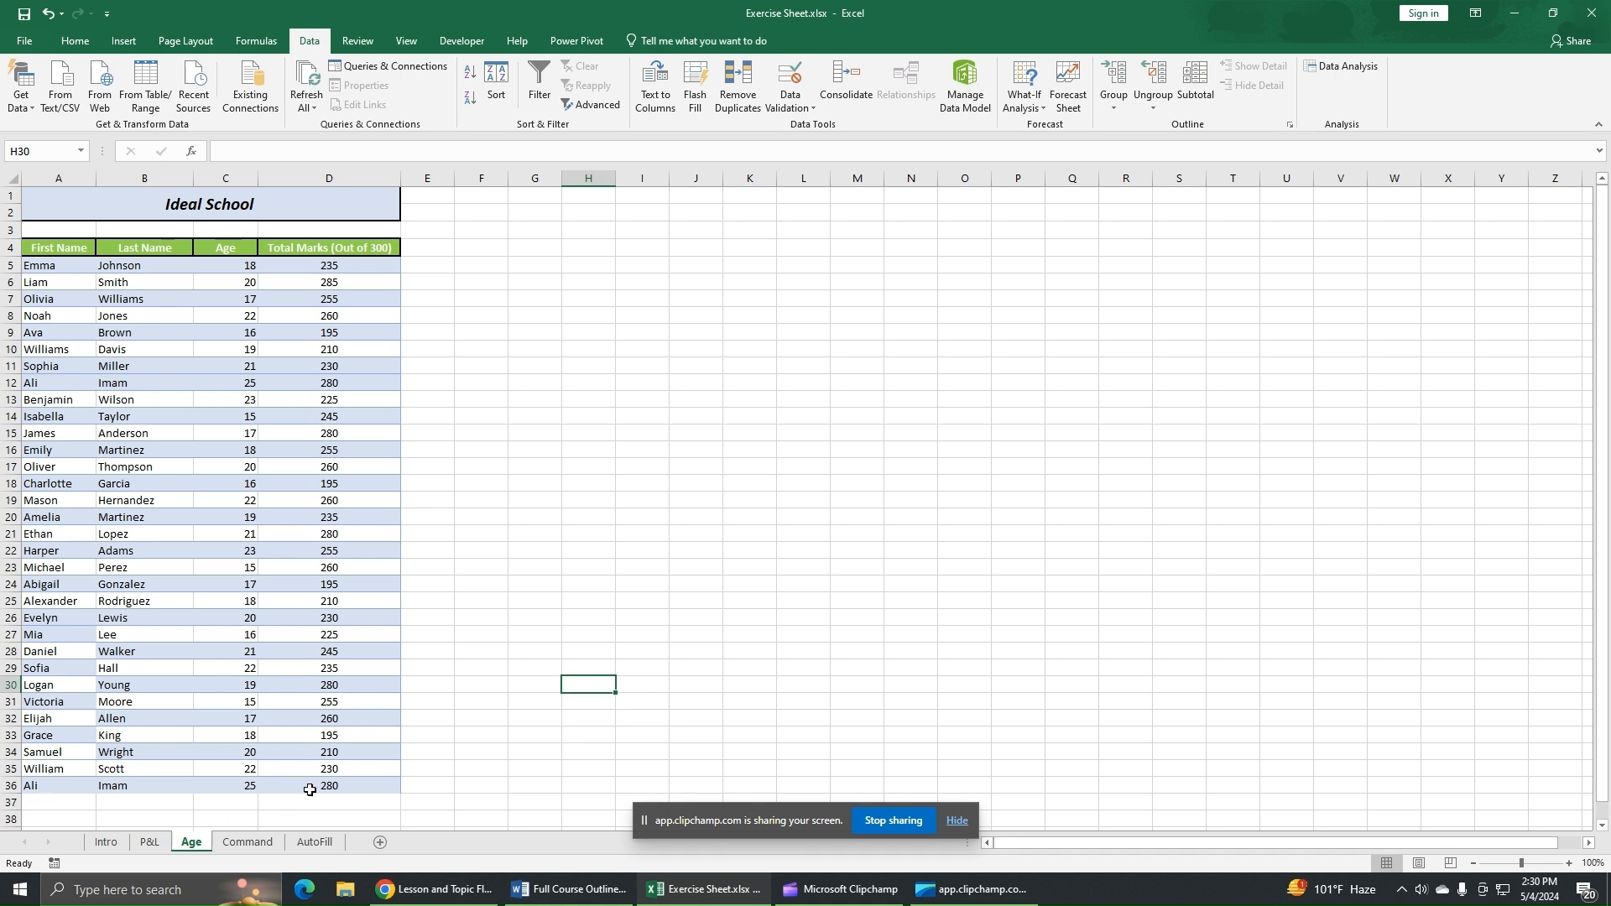
- Remove duplicates from the whole table A4:D36 with all four columns checked
drag(69, 249, 410, 804)
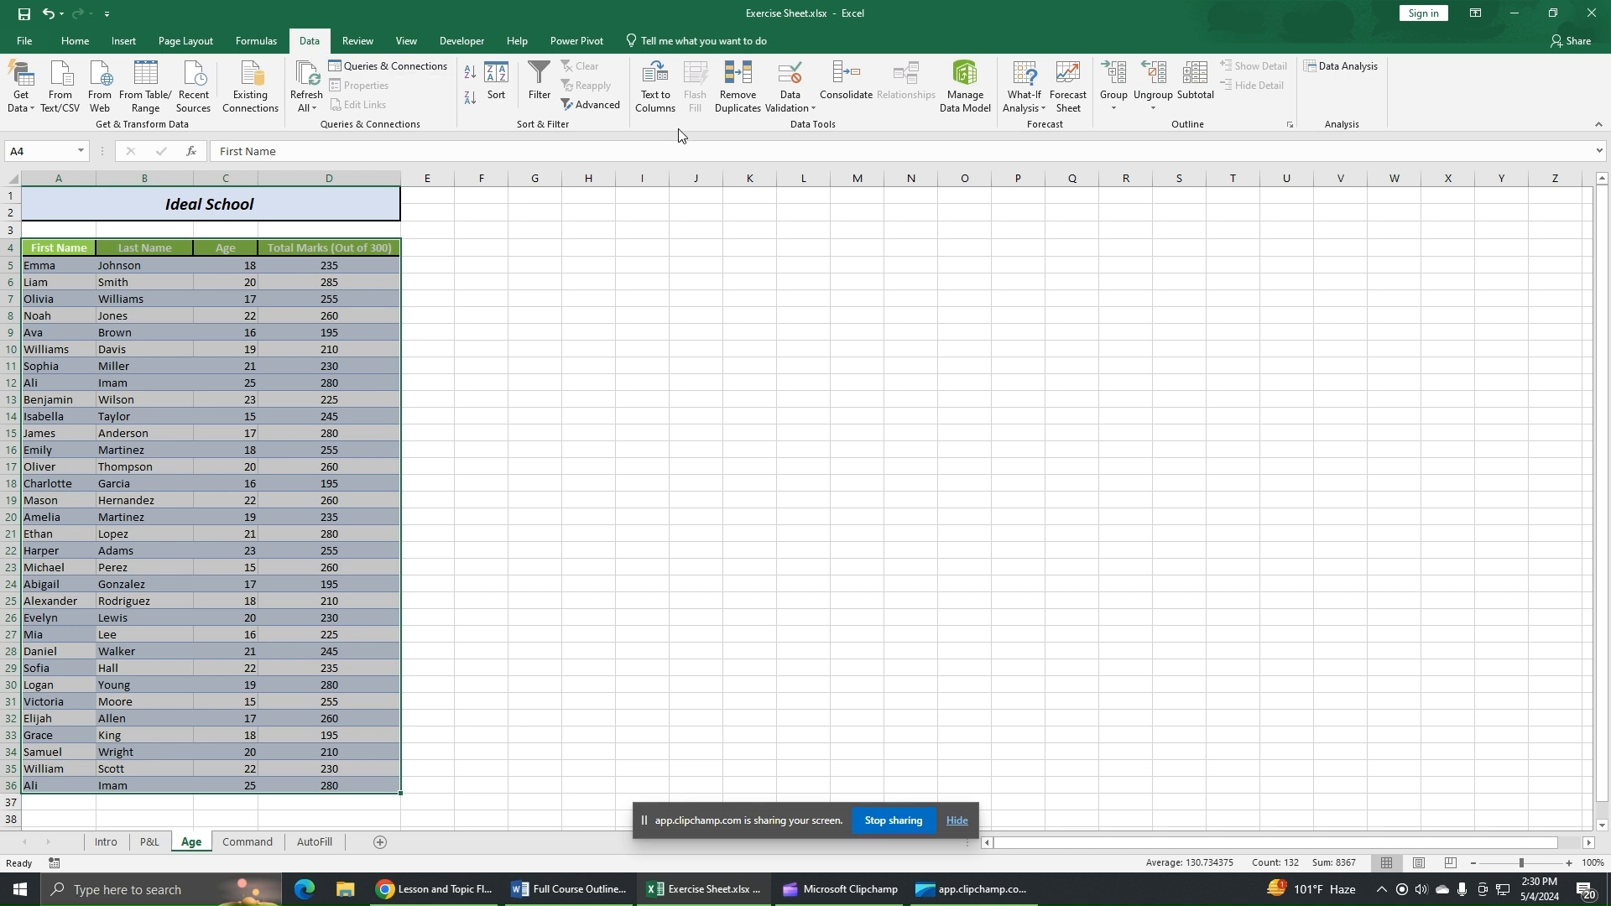
click(737, 84)
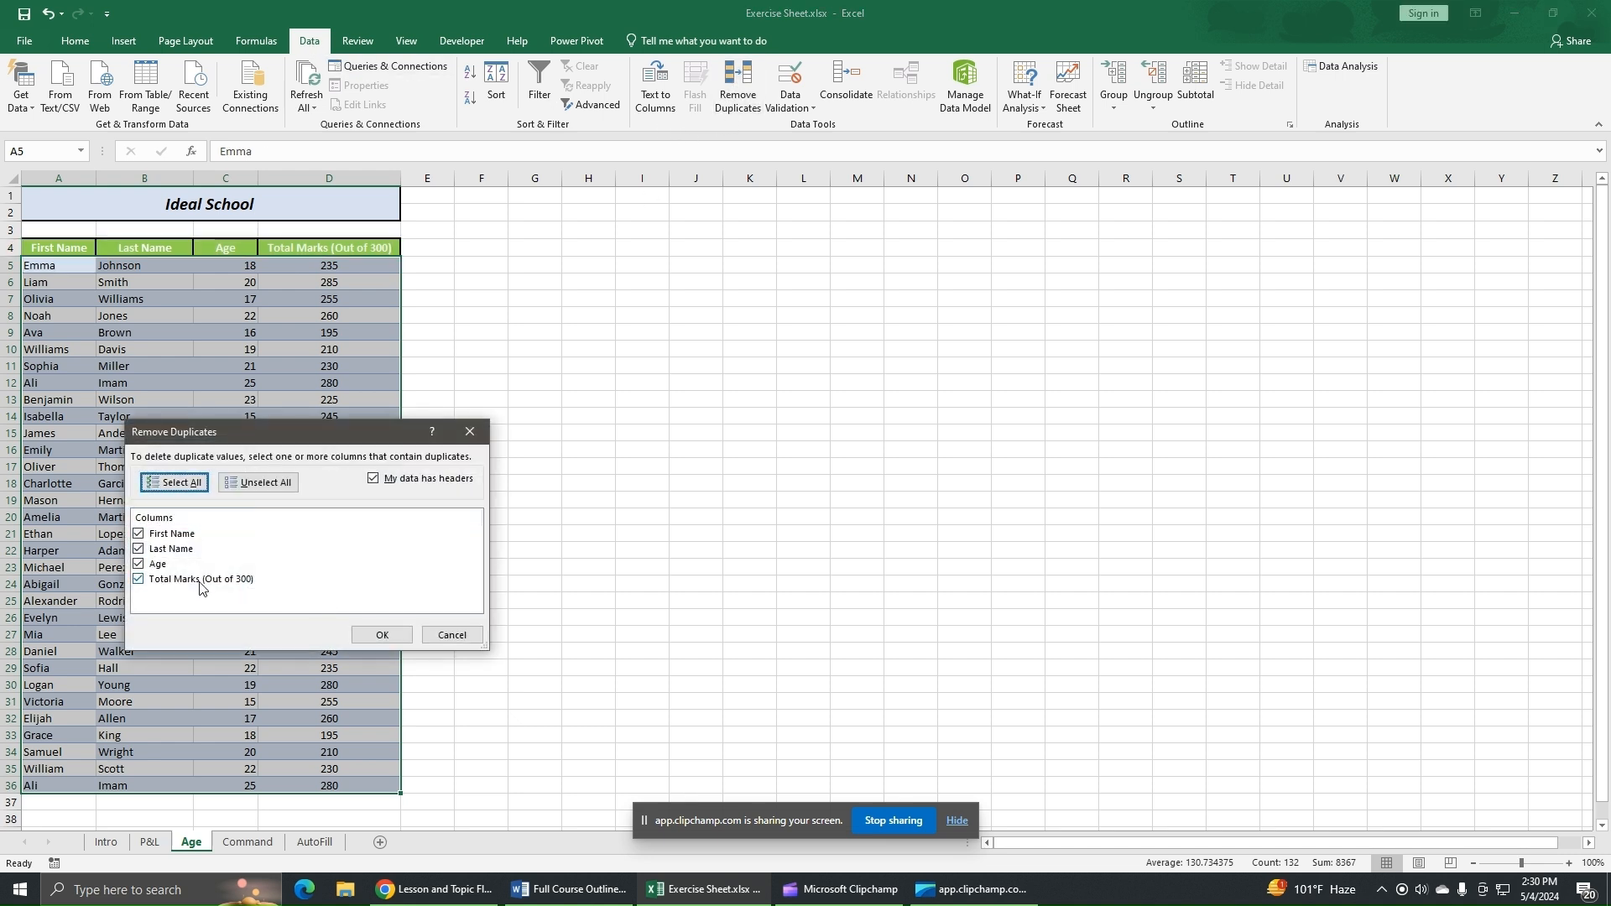
click(367, 636)
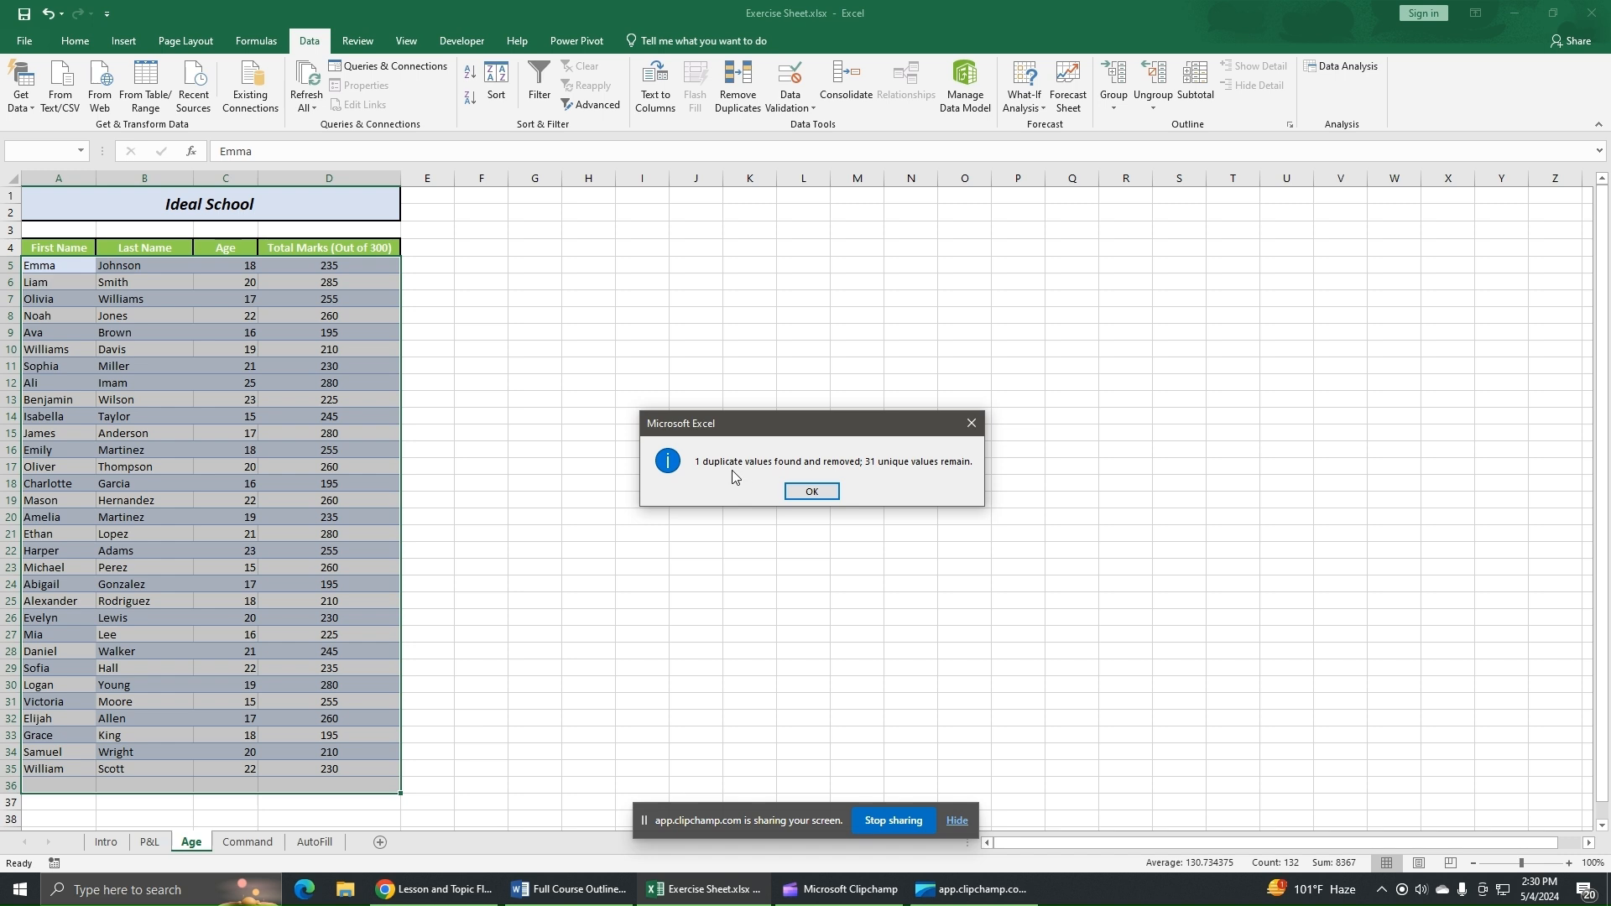
click(811, 491)
click(604, 516)
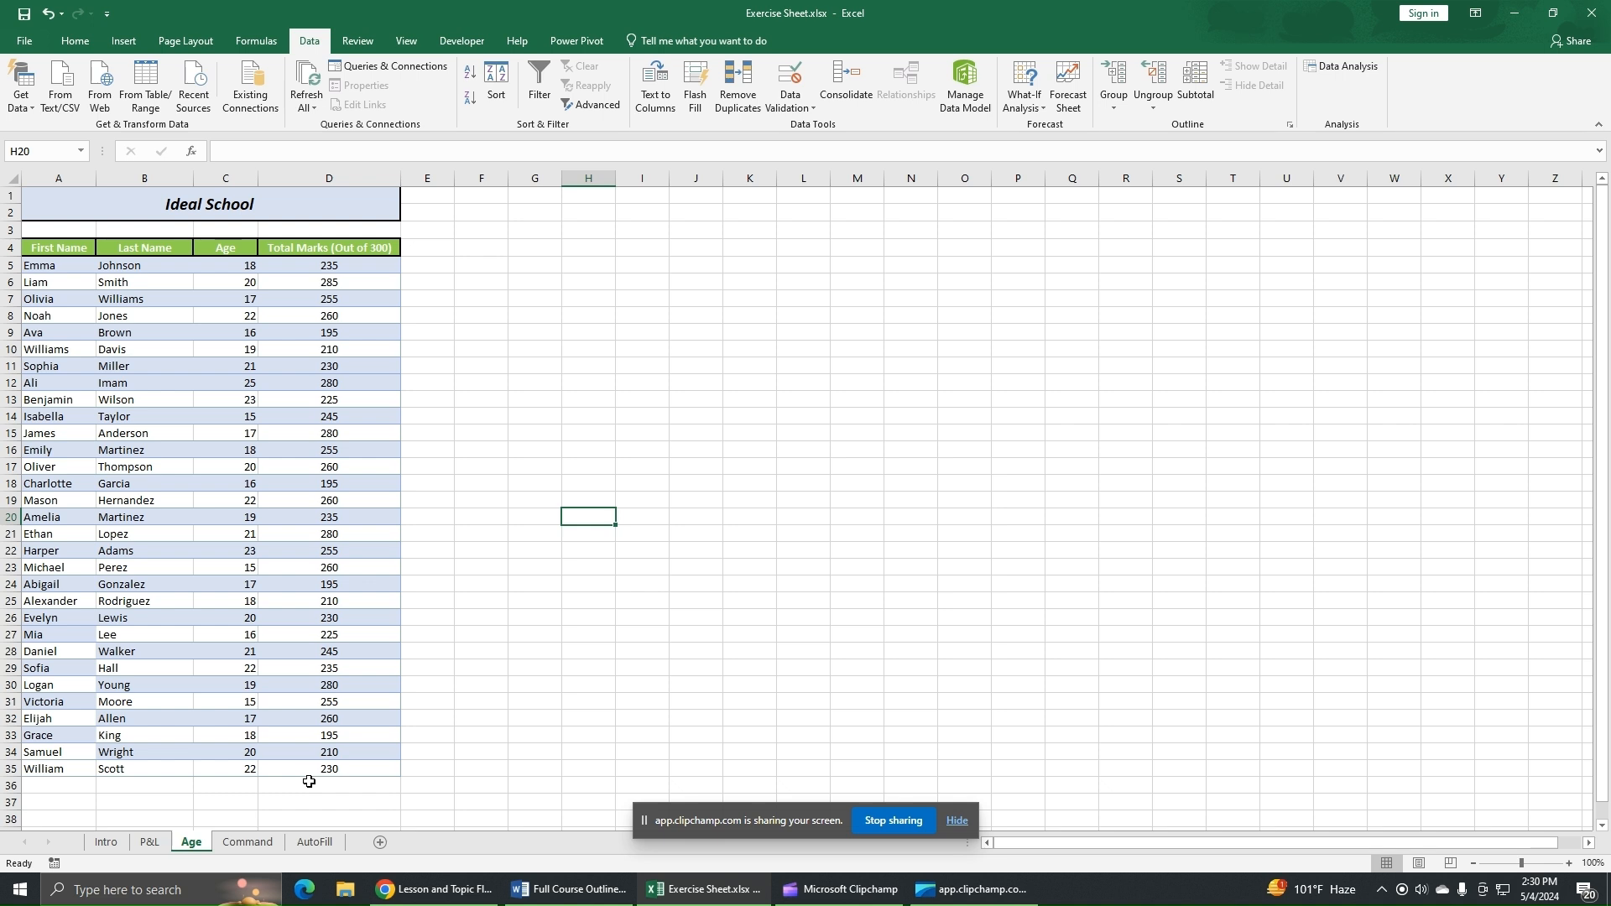
- Undo the duplicate removal to restore the duplicate row
click(636, 665)
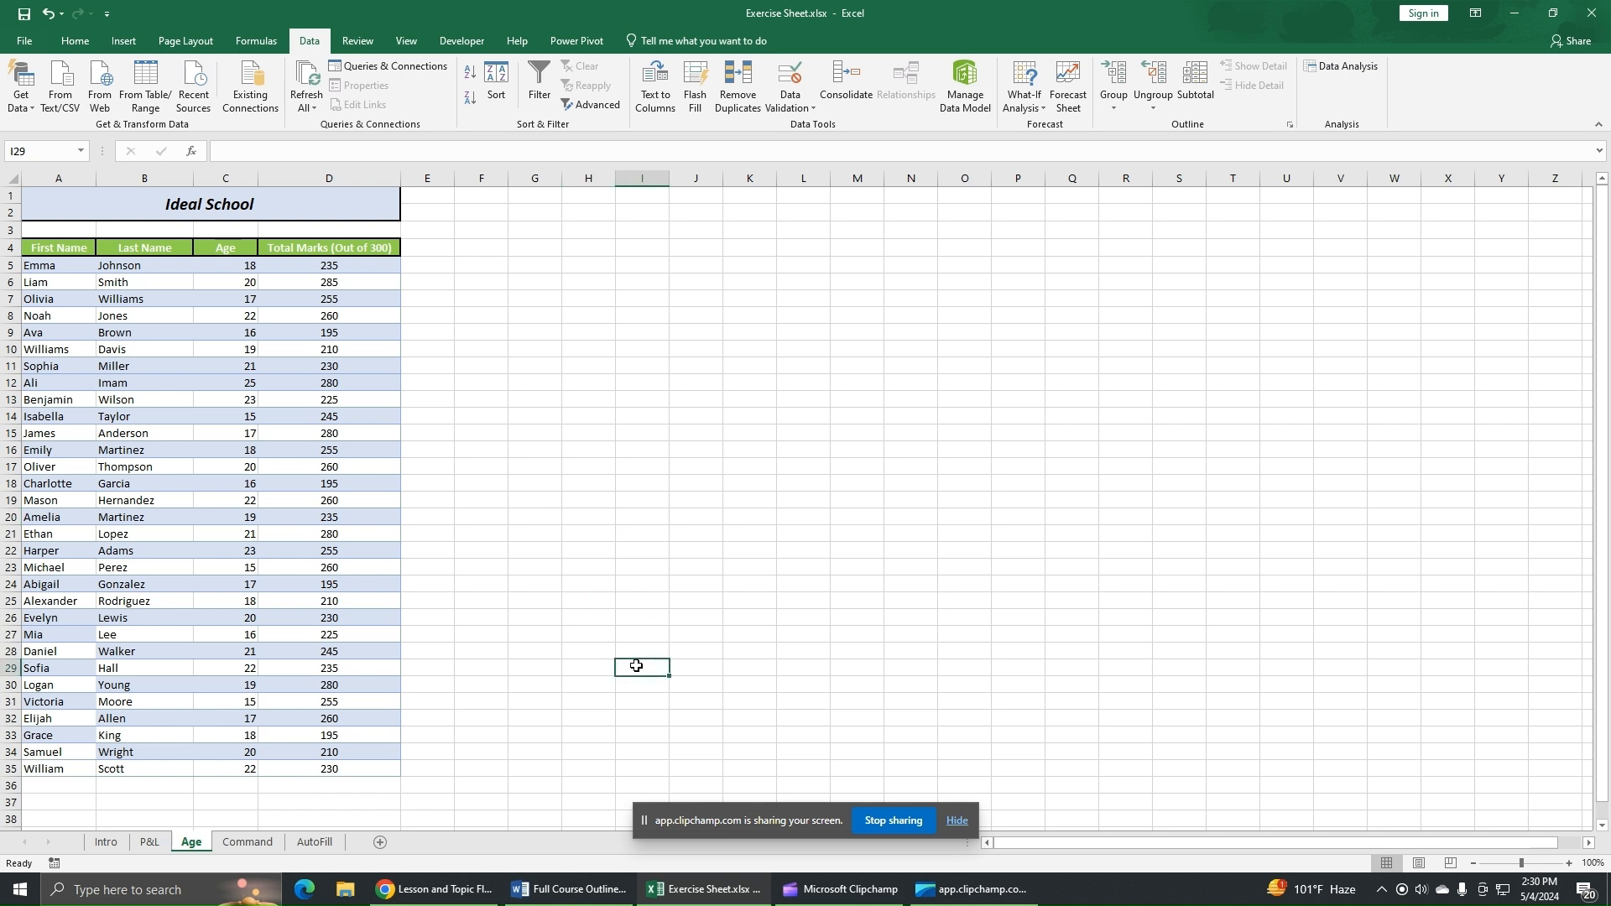
key(ctrl+z)
click(599, 631)
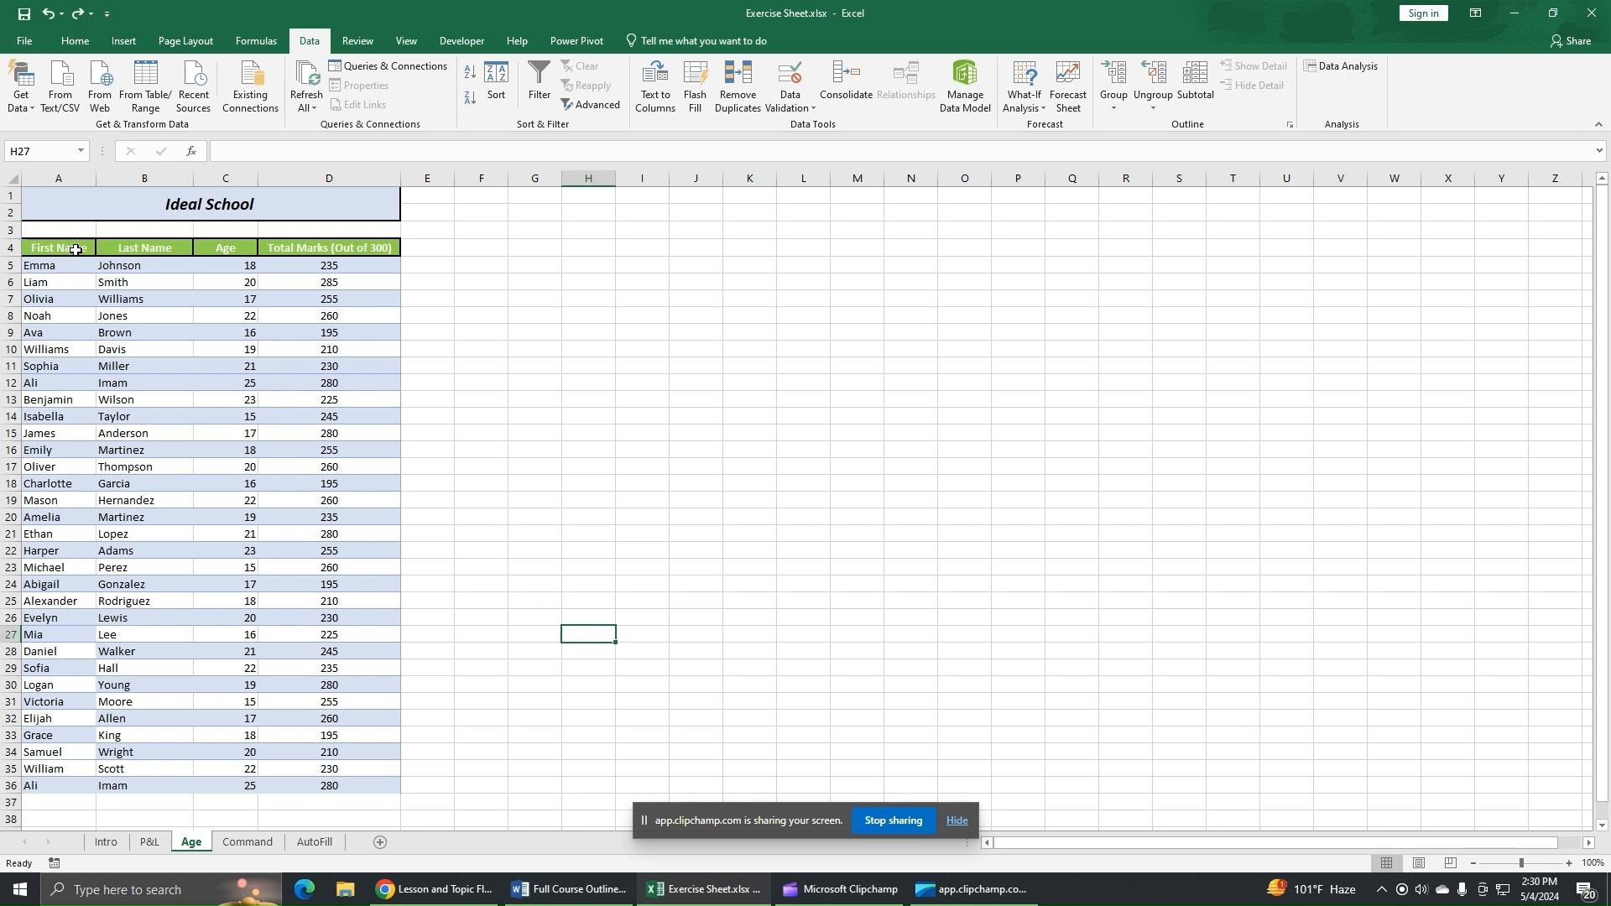
- Remove duplicates from the First Name column A4:A36 only, continuing with the current selection
drag(75, 249, 72, 786)
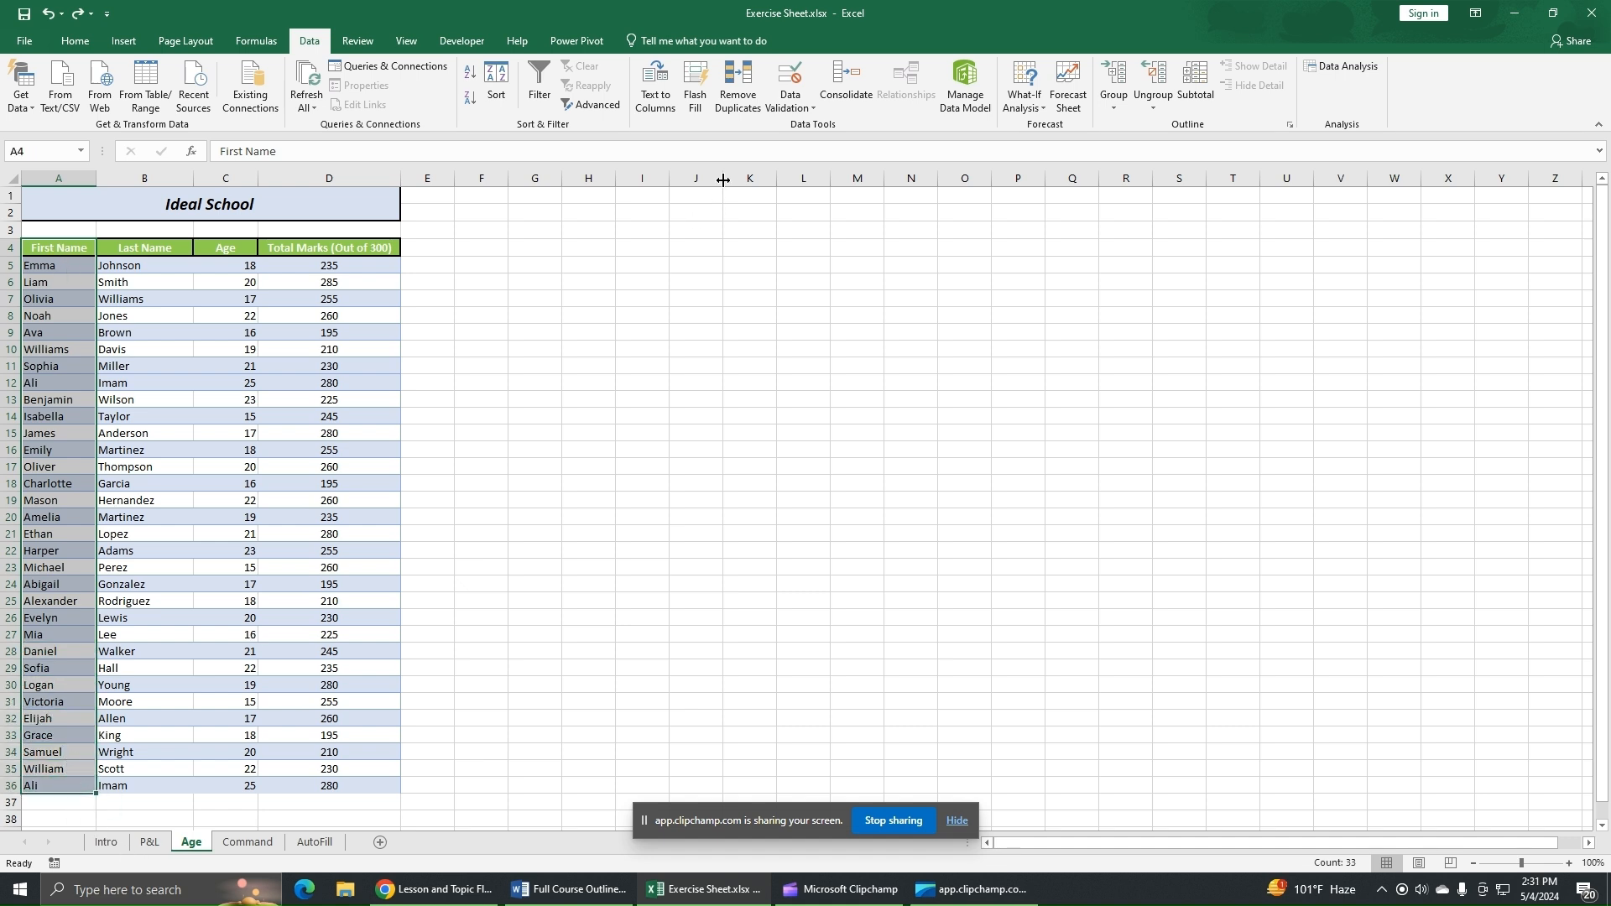
click(742, 110)
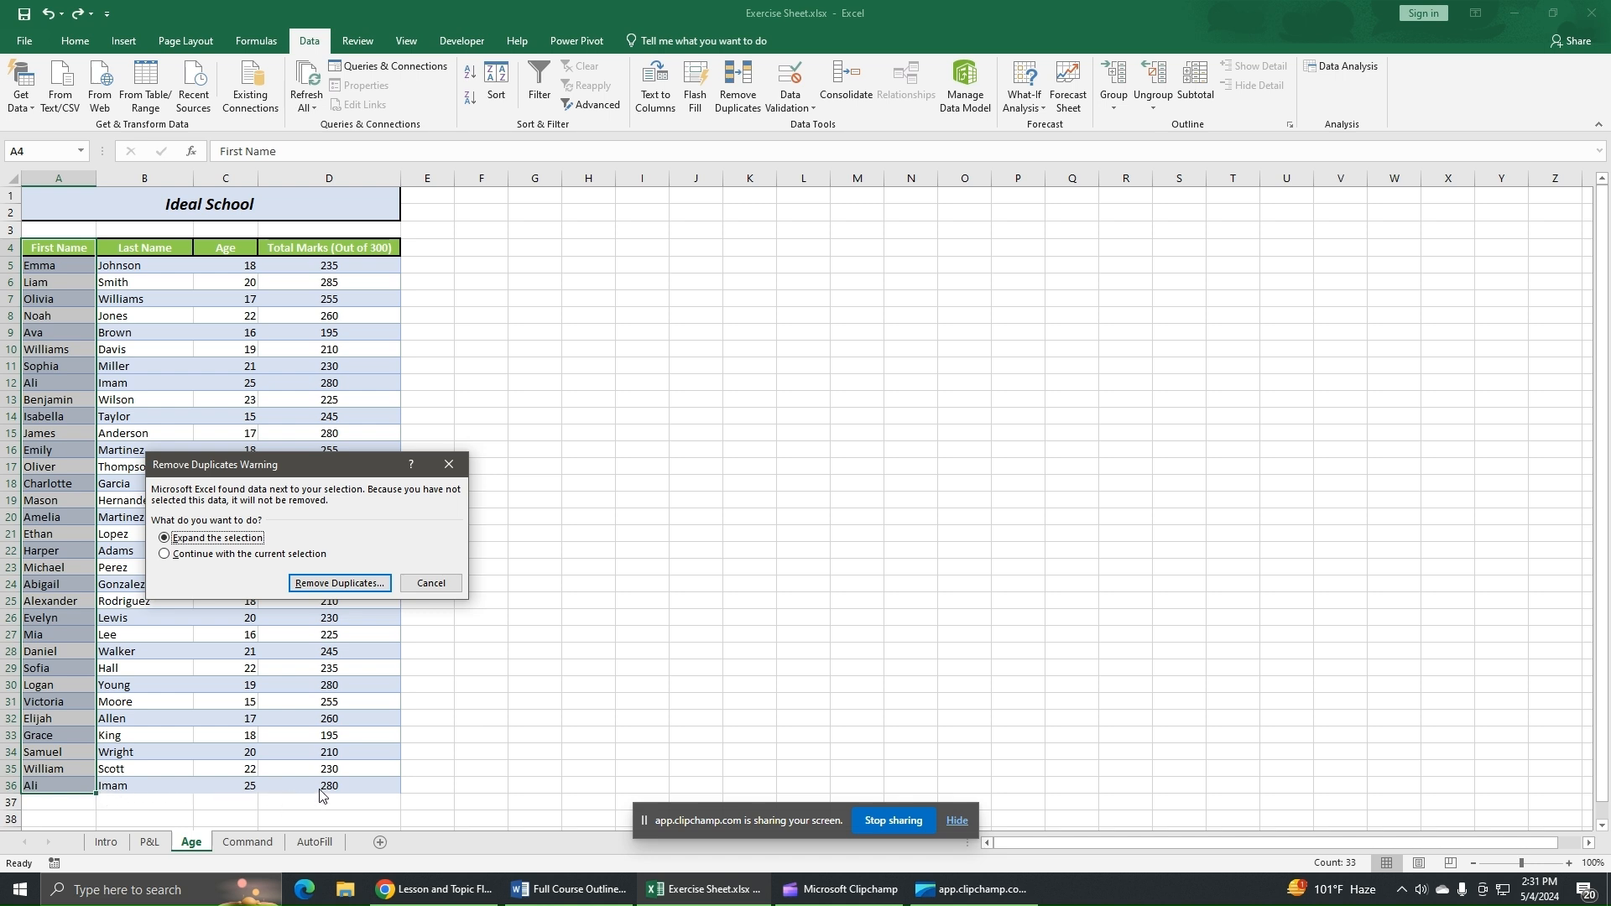
click(178, 553)
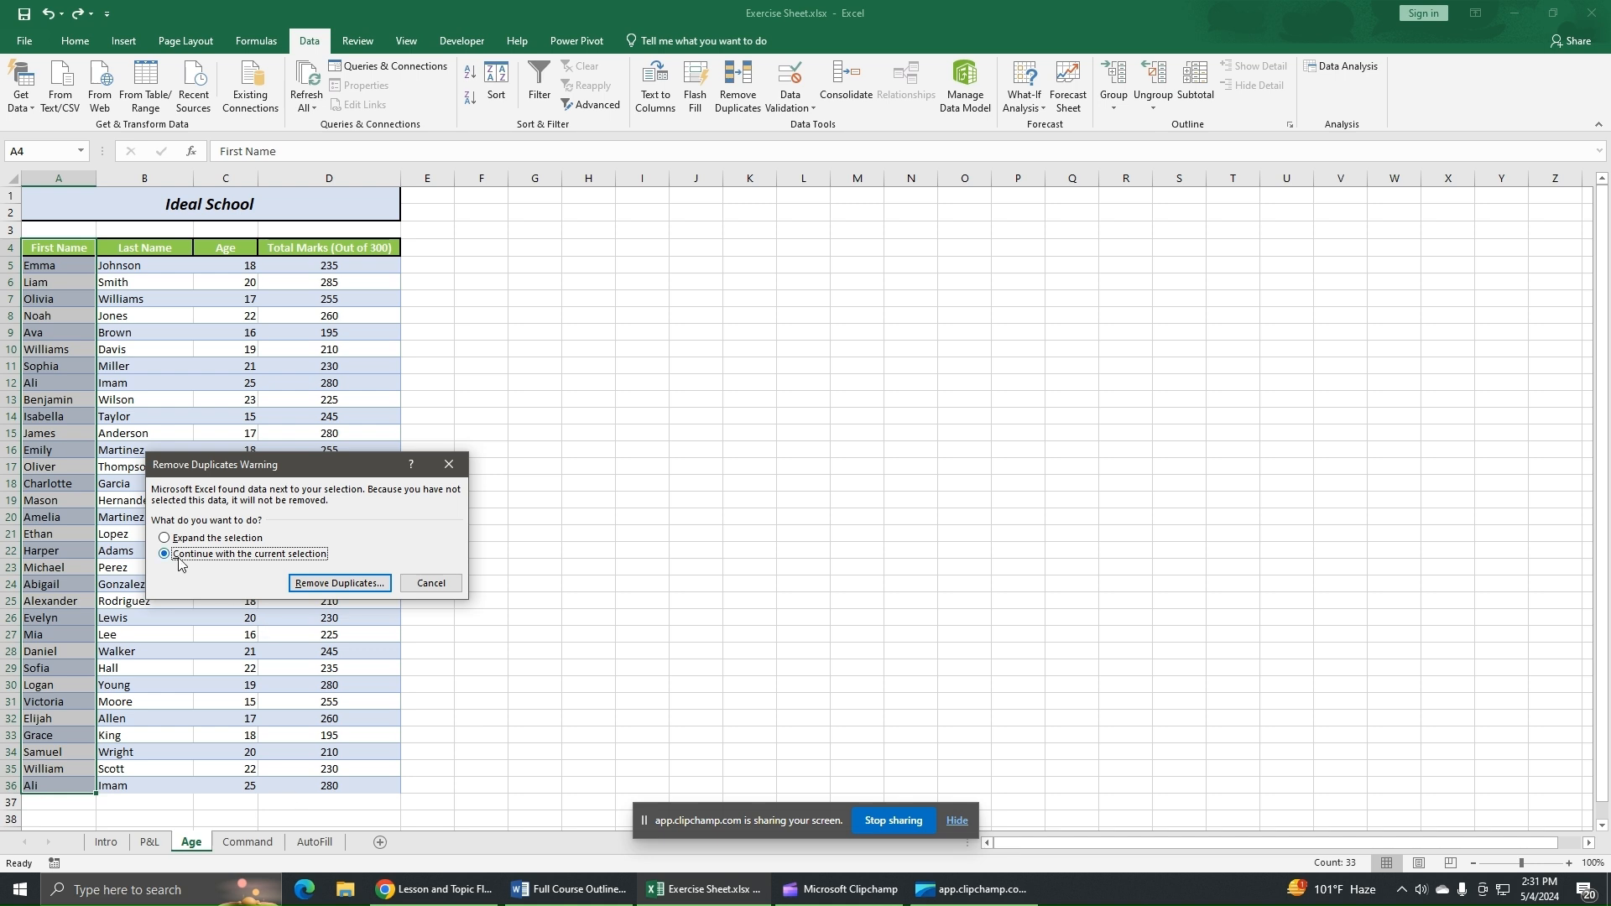
click(318, 585)
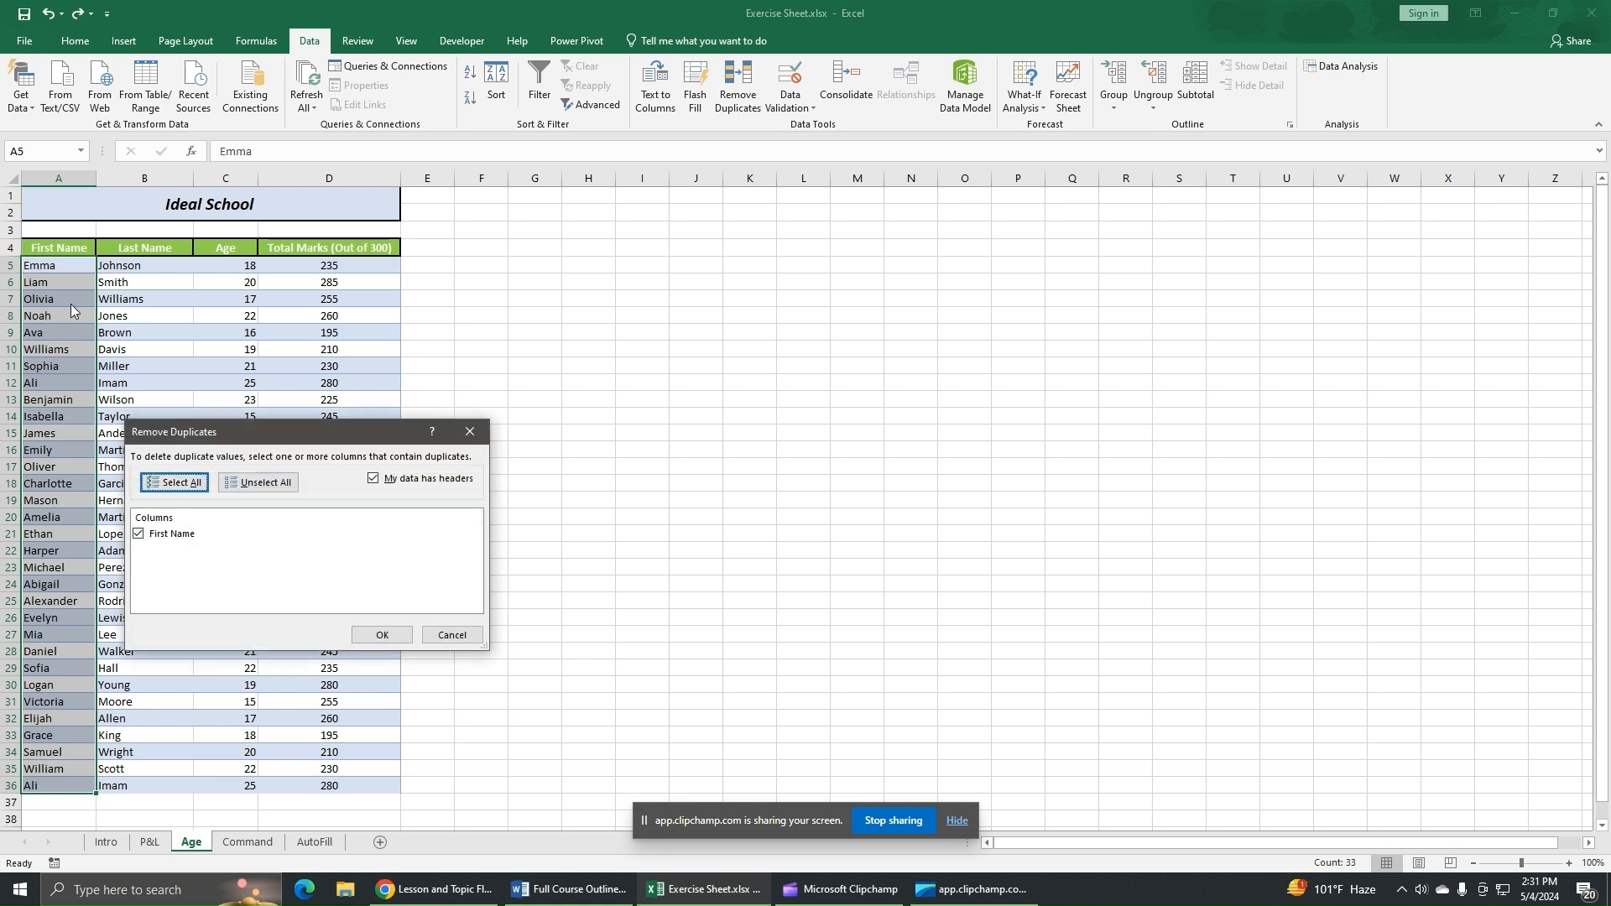
click(370, 636)
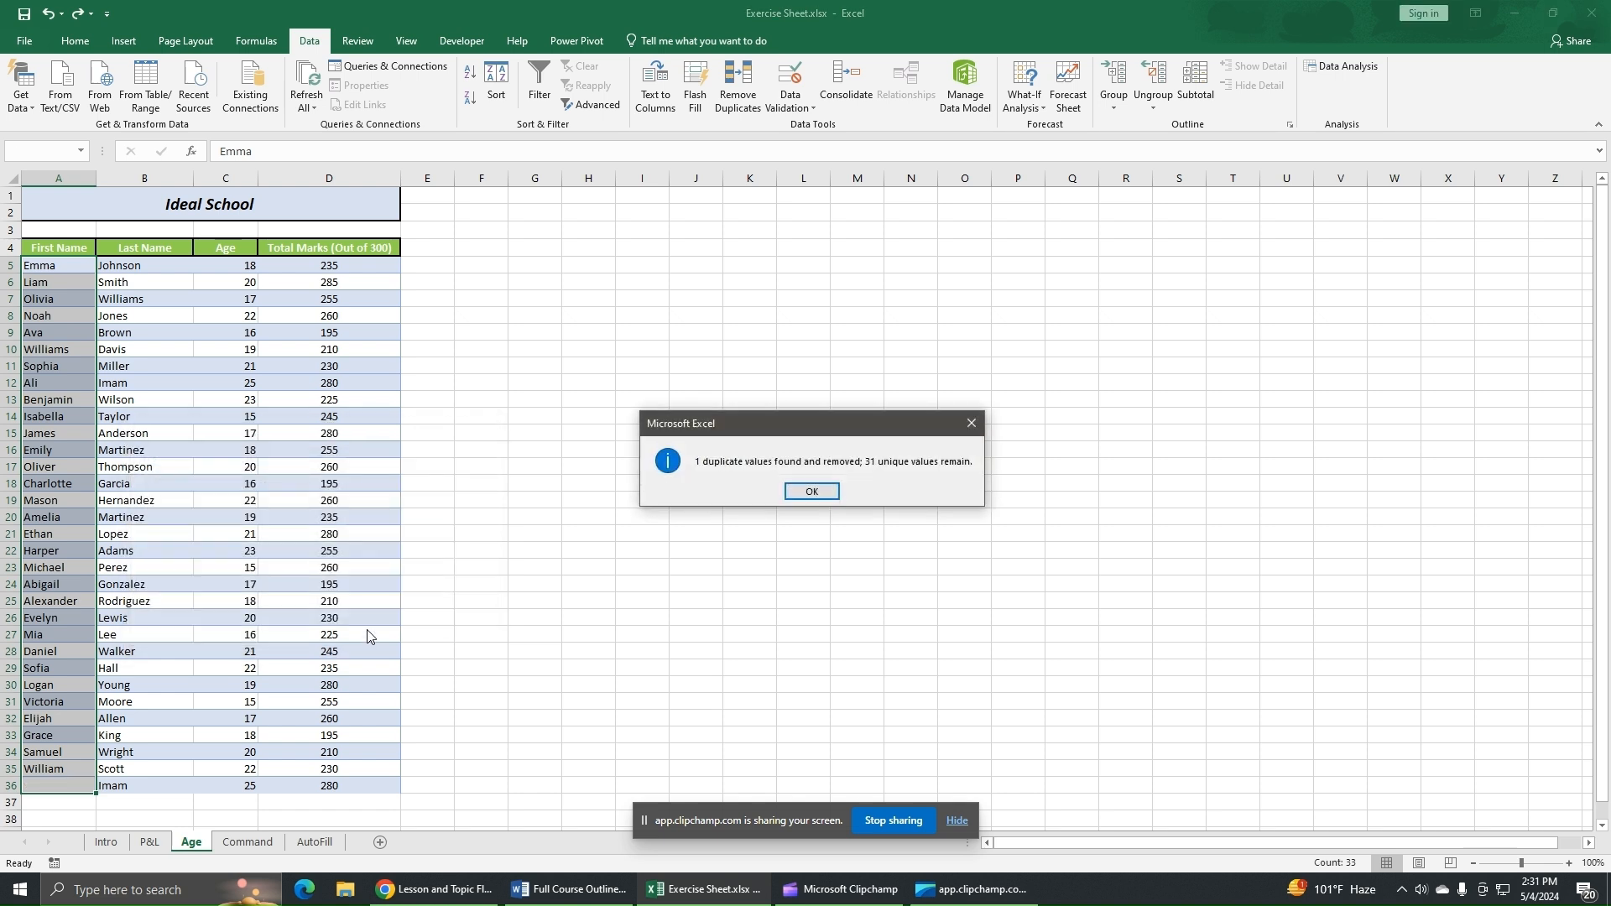
click(804, 491)
click(733, 550)
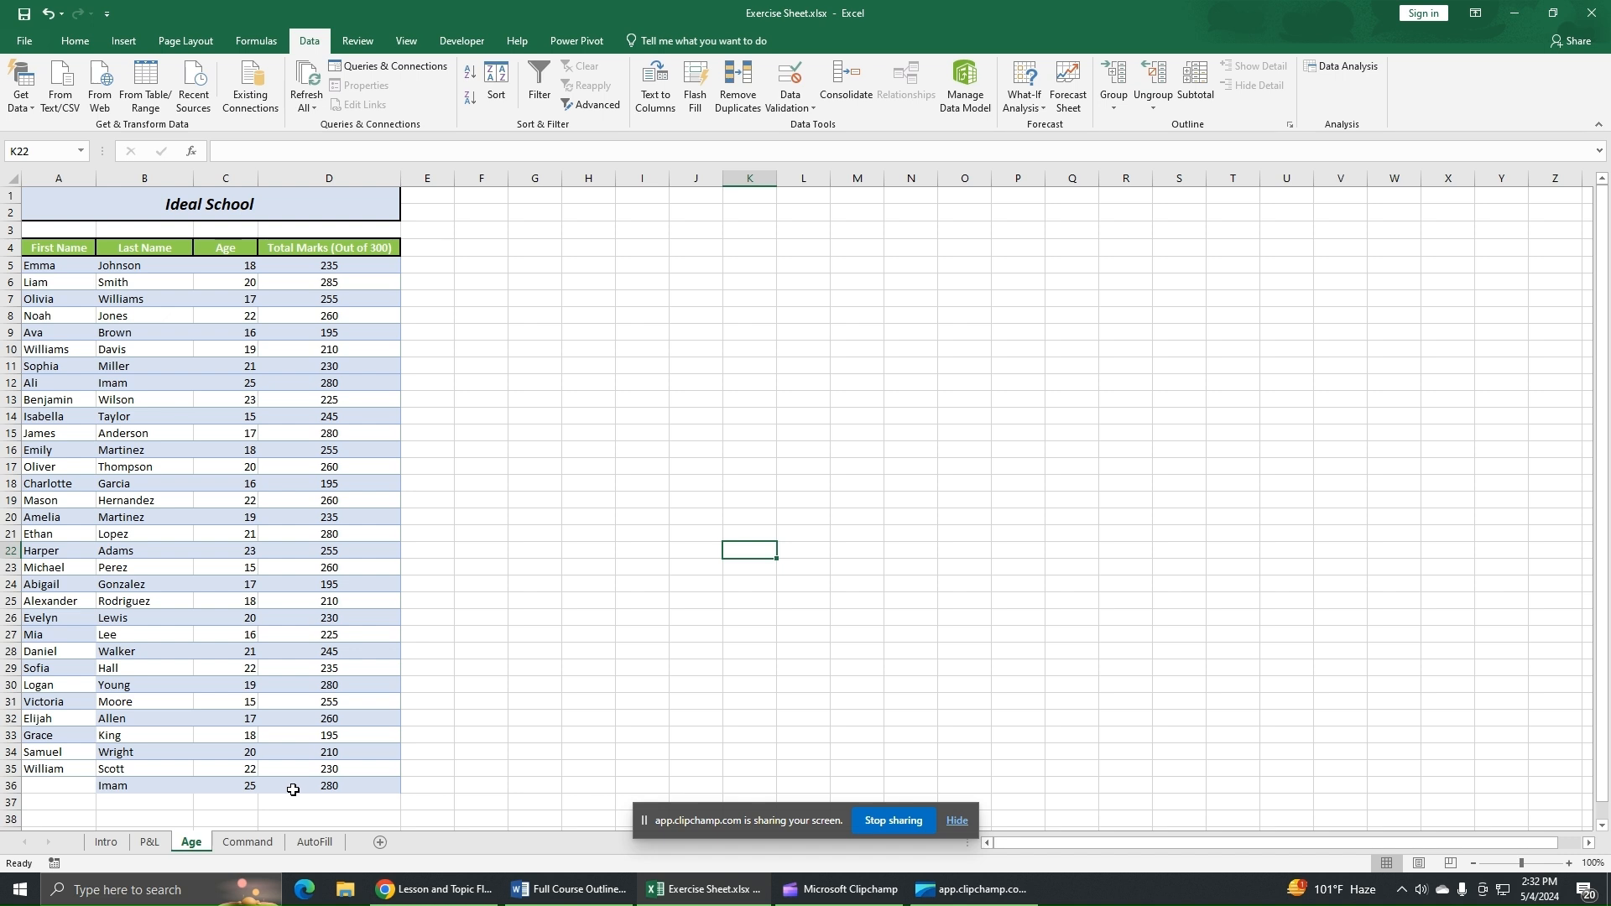
- Undo the First Name-only duplicate removal
key(ctrl+z)
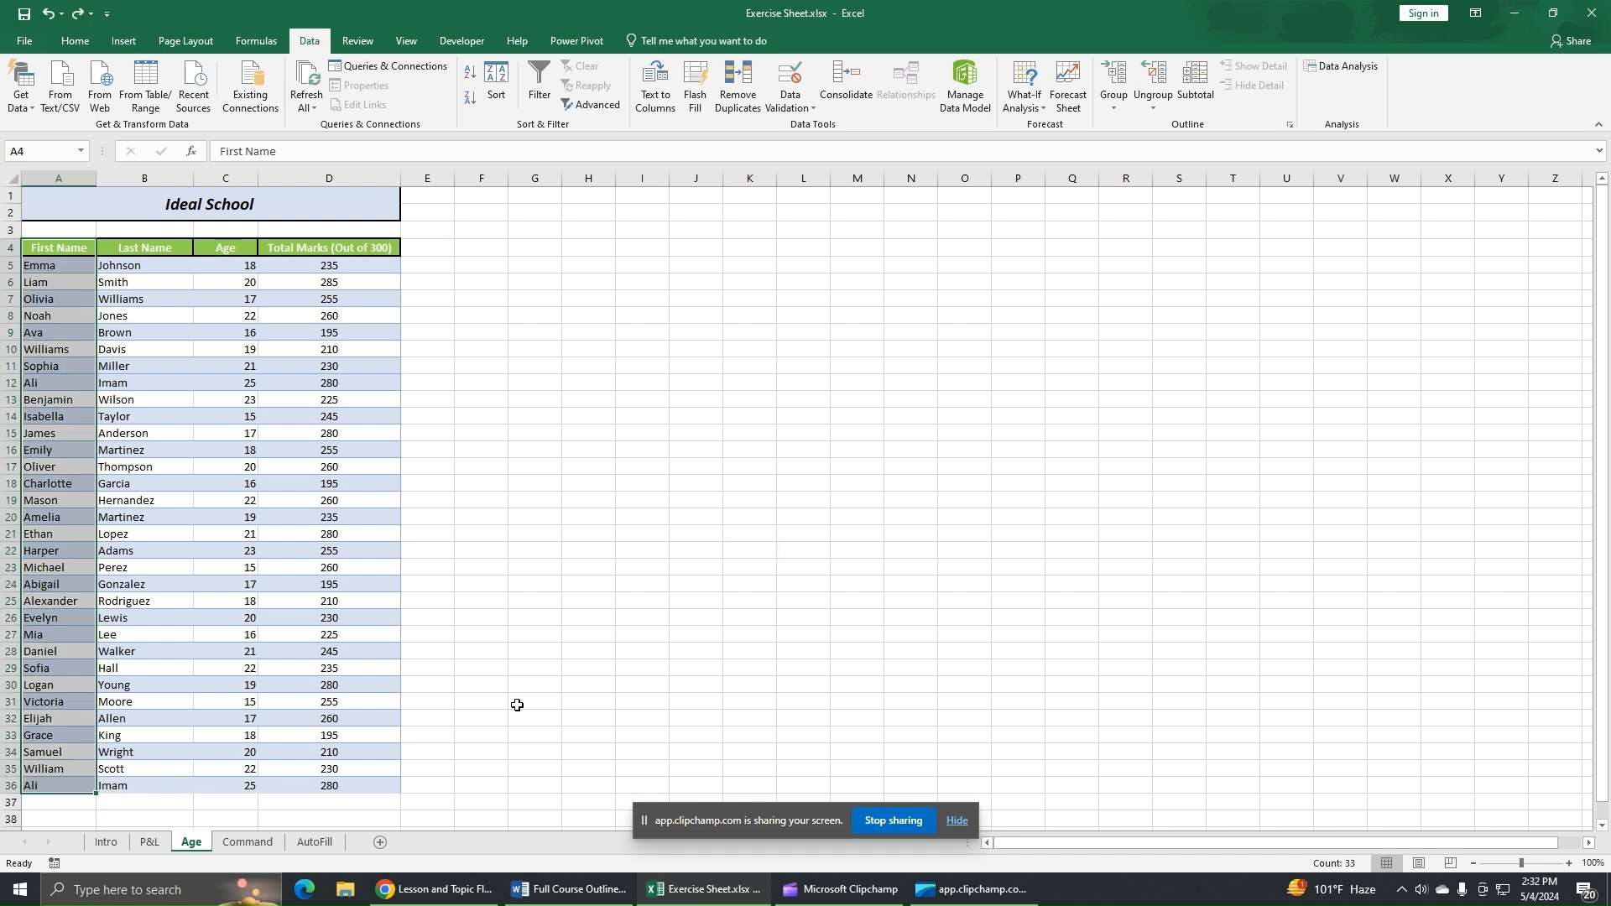
click(516, 704)
- Select the First Name column, expand the selection, and remove duplicates across all four table columns
click(57, 246)
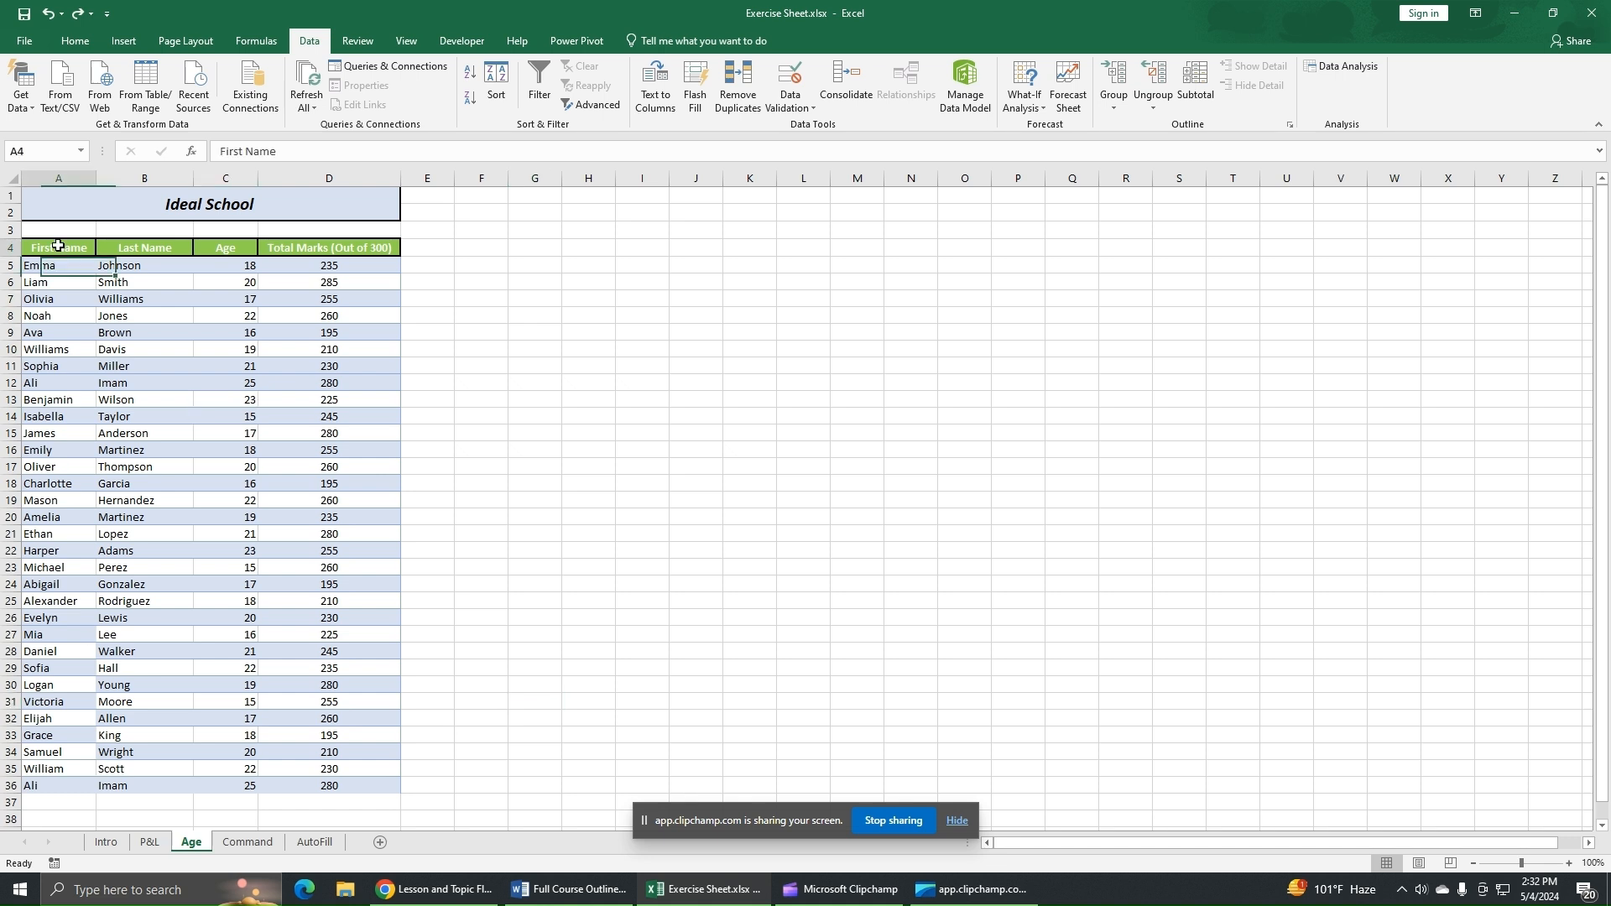
drag(58, 246, 55, 783)
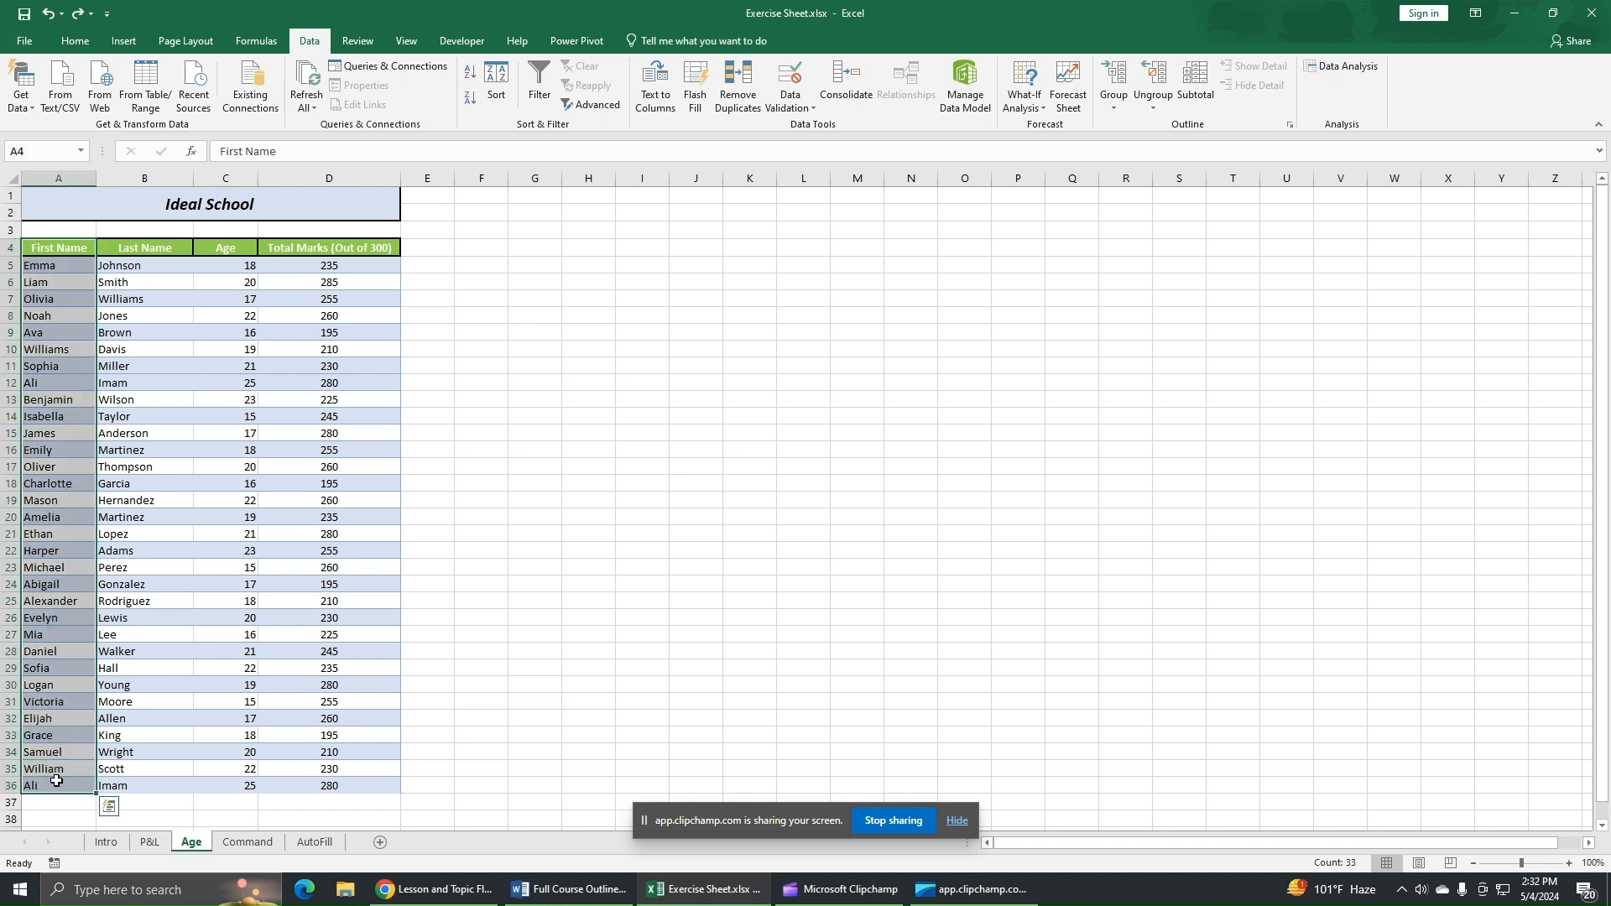
click(746, 99)
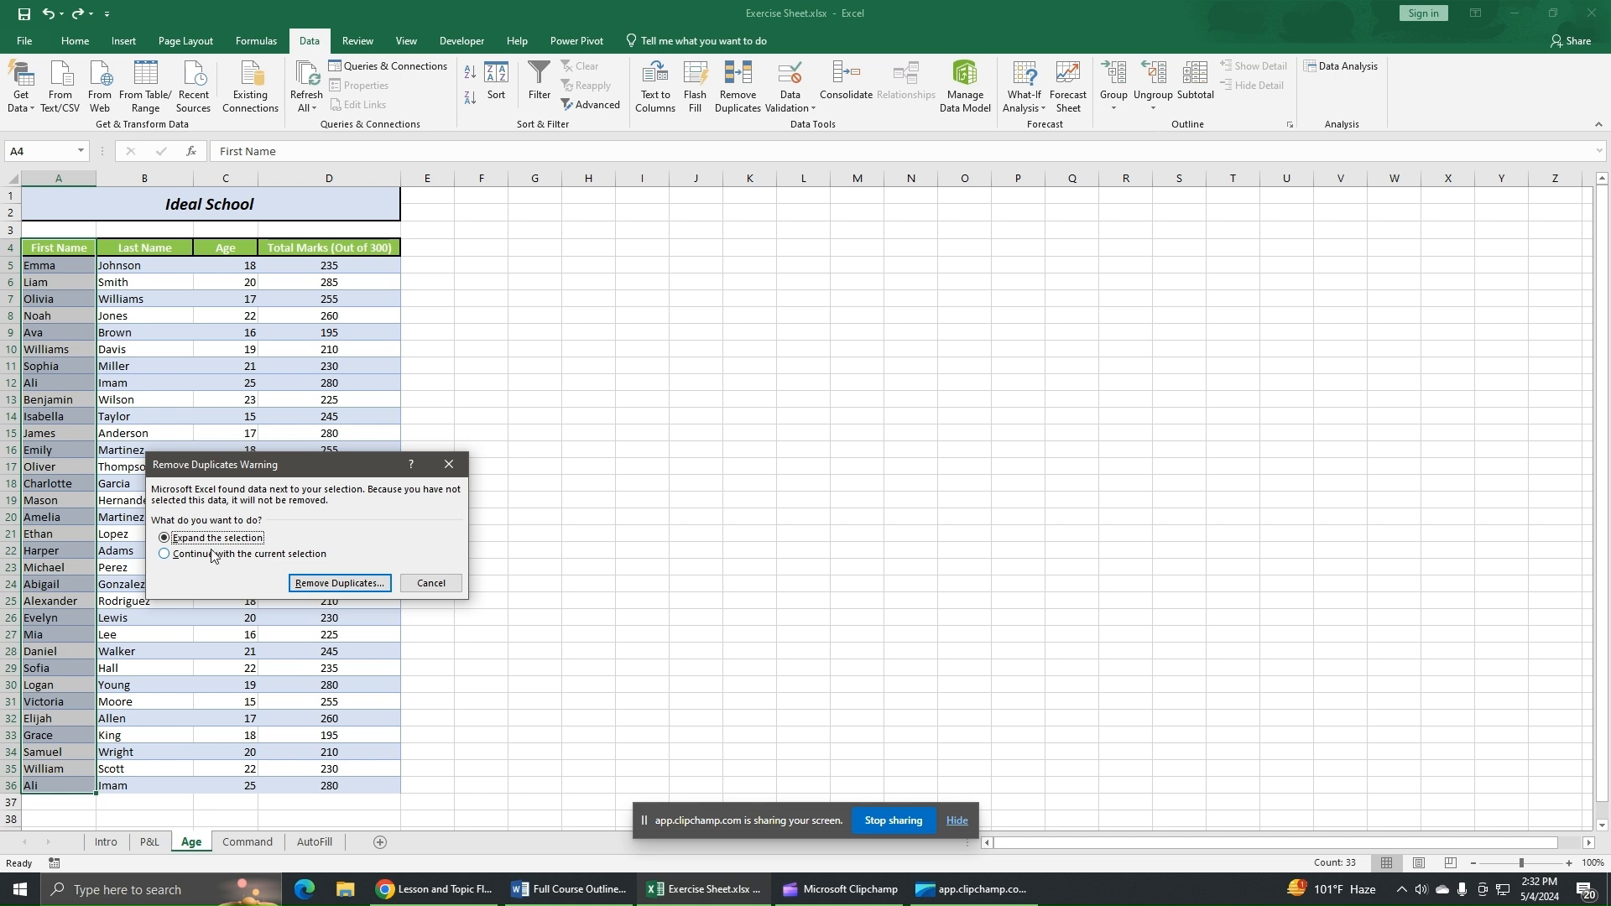
click(338, 586)
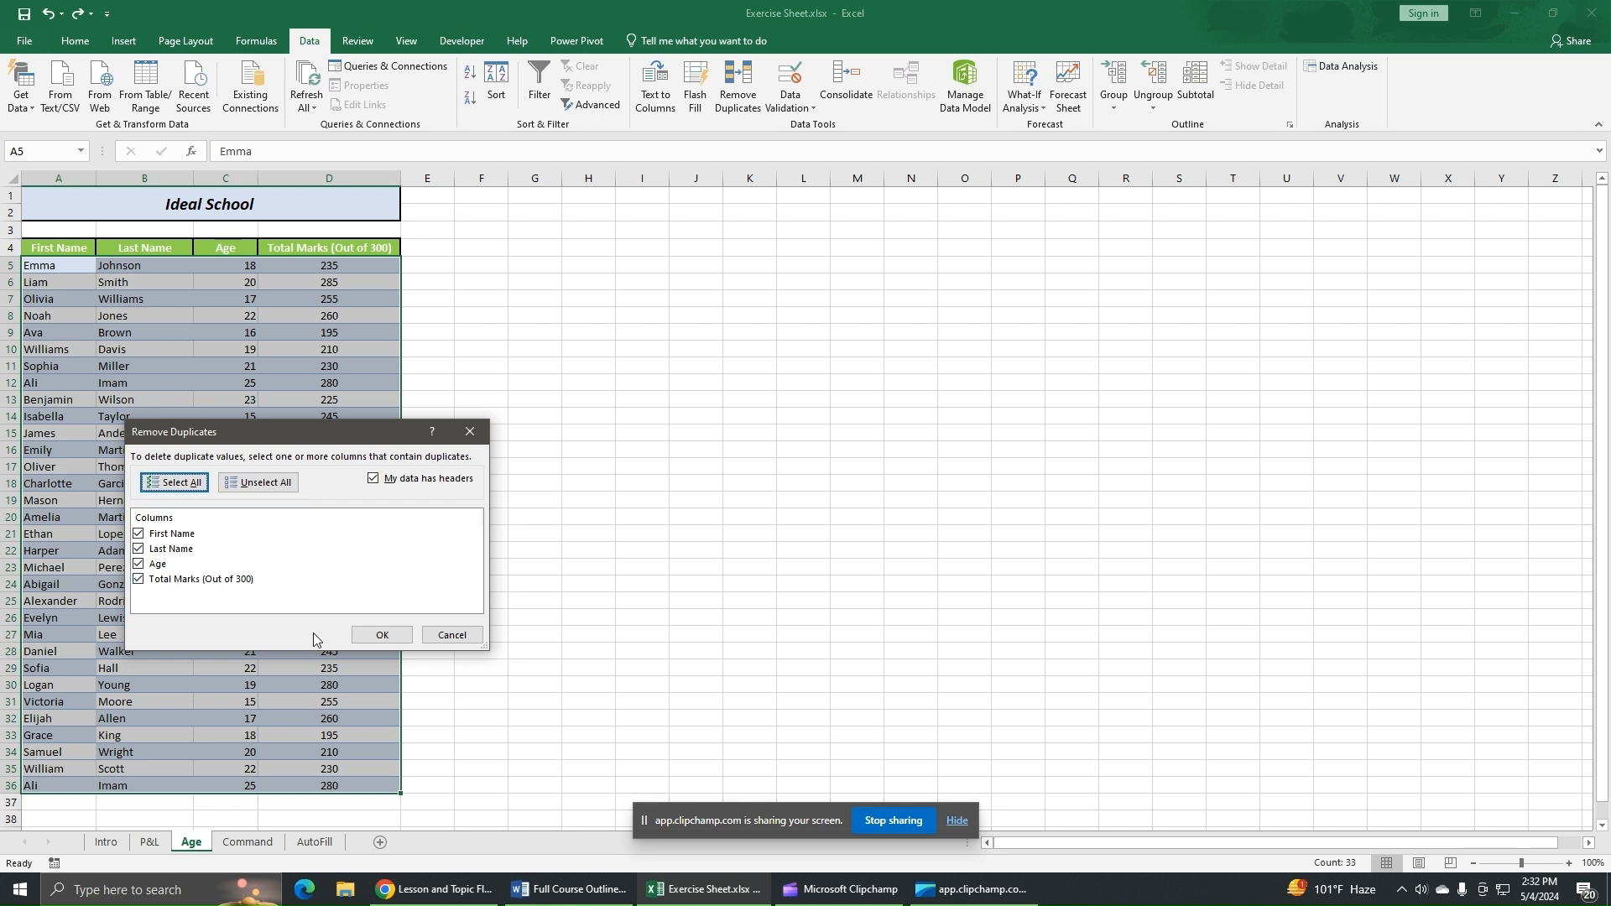
click(380, 635)
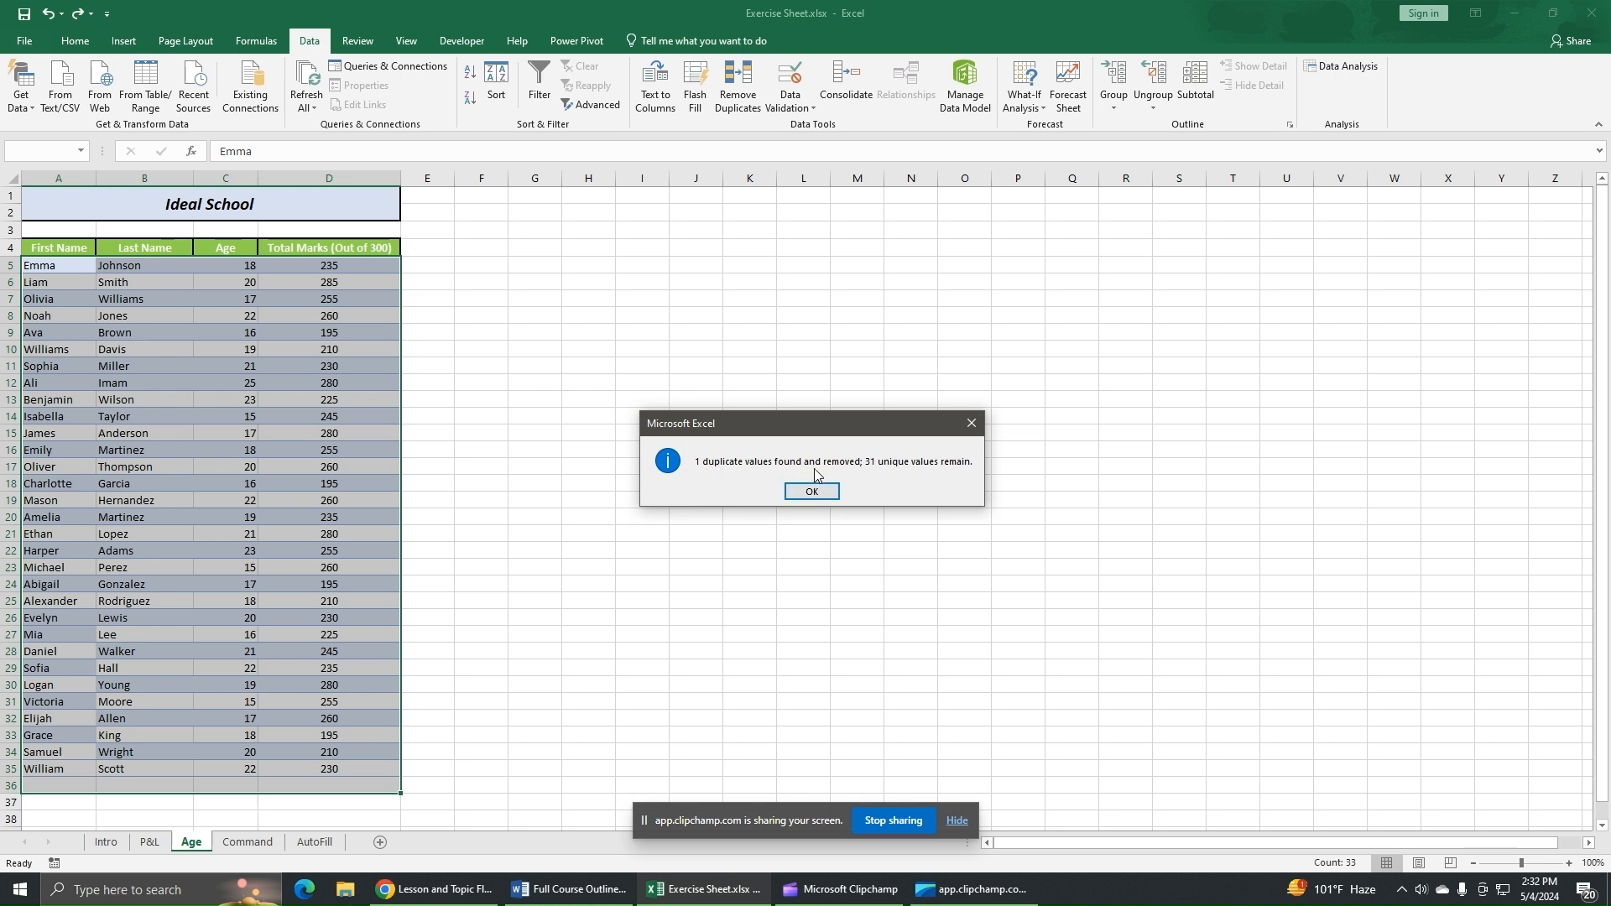
click(827, 496)
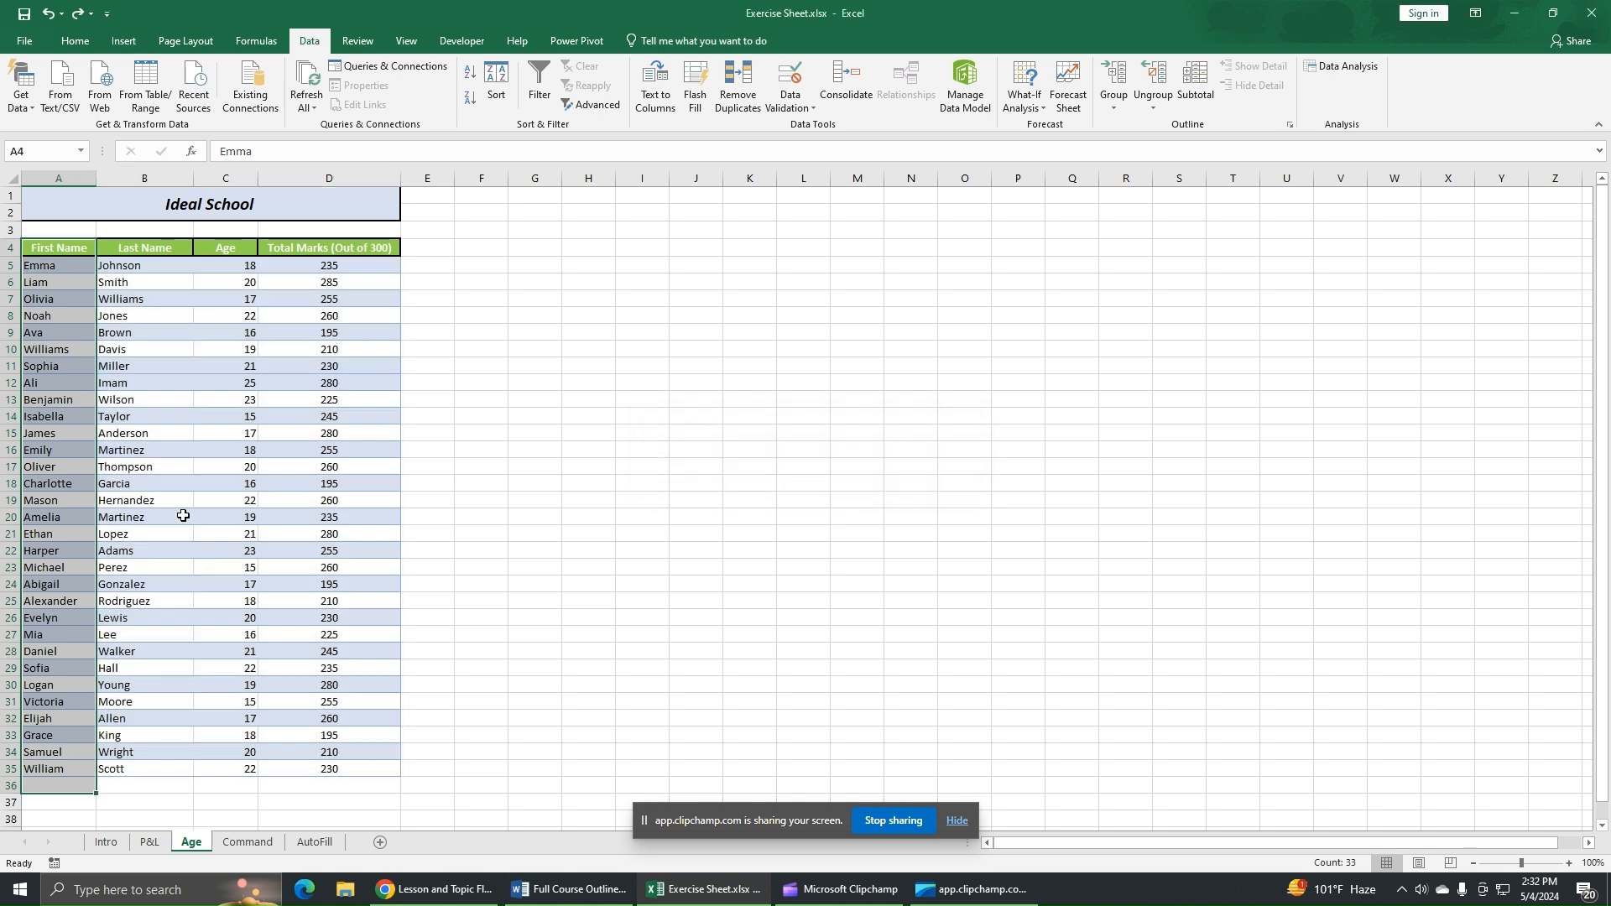
click(533, 433)
click(10, 382)
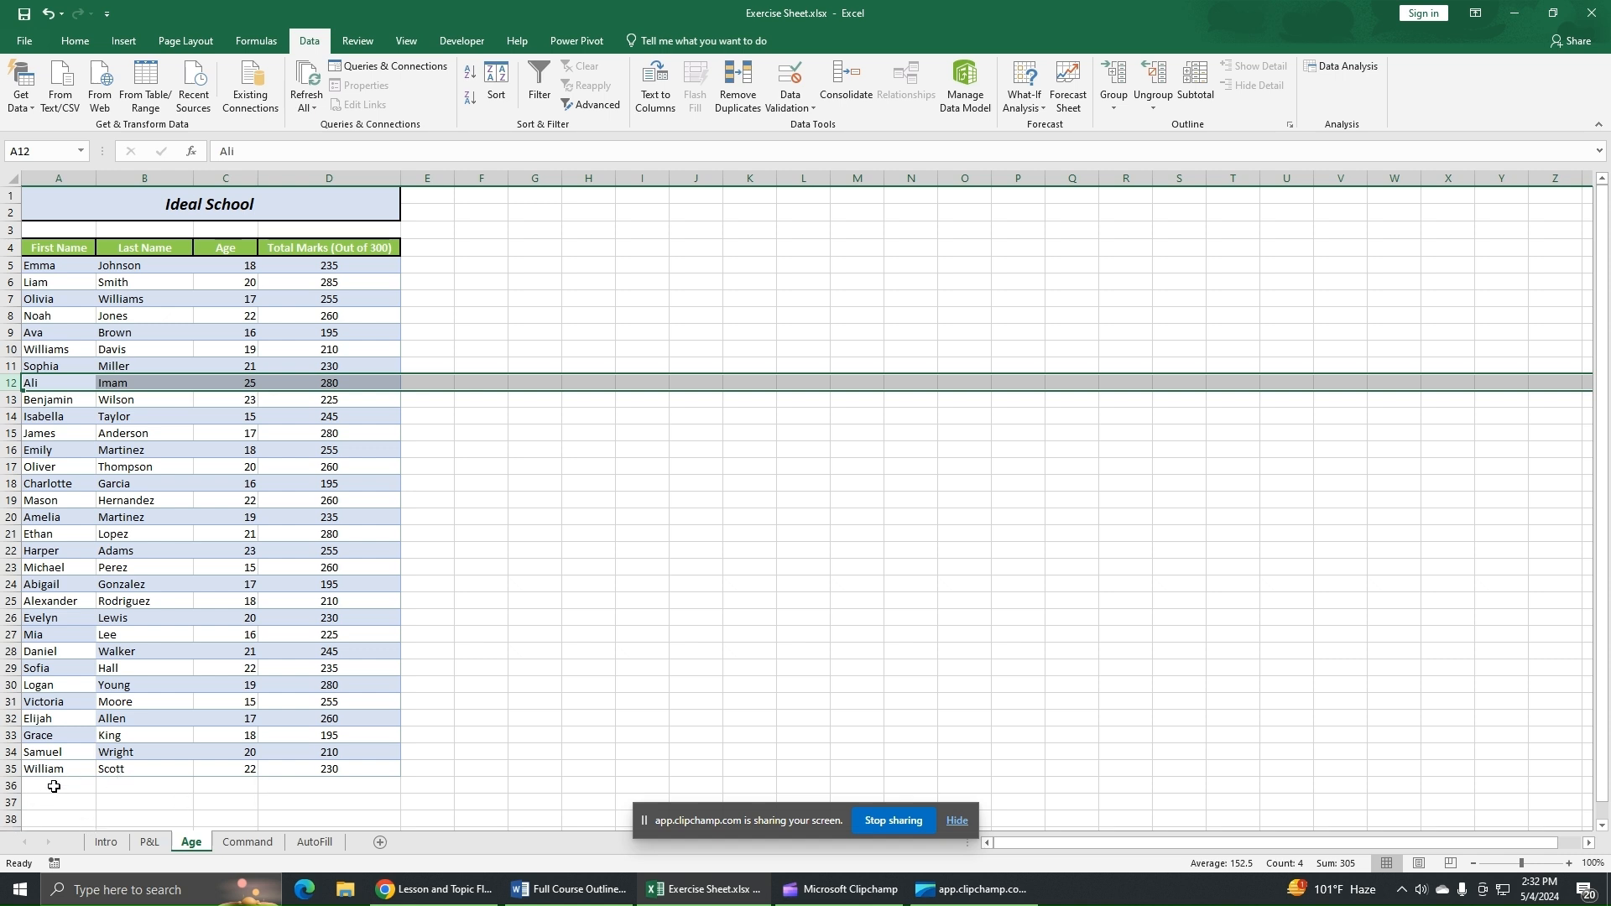
click(590, 528)
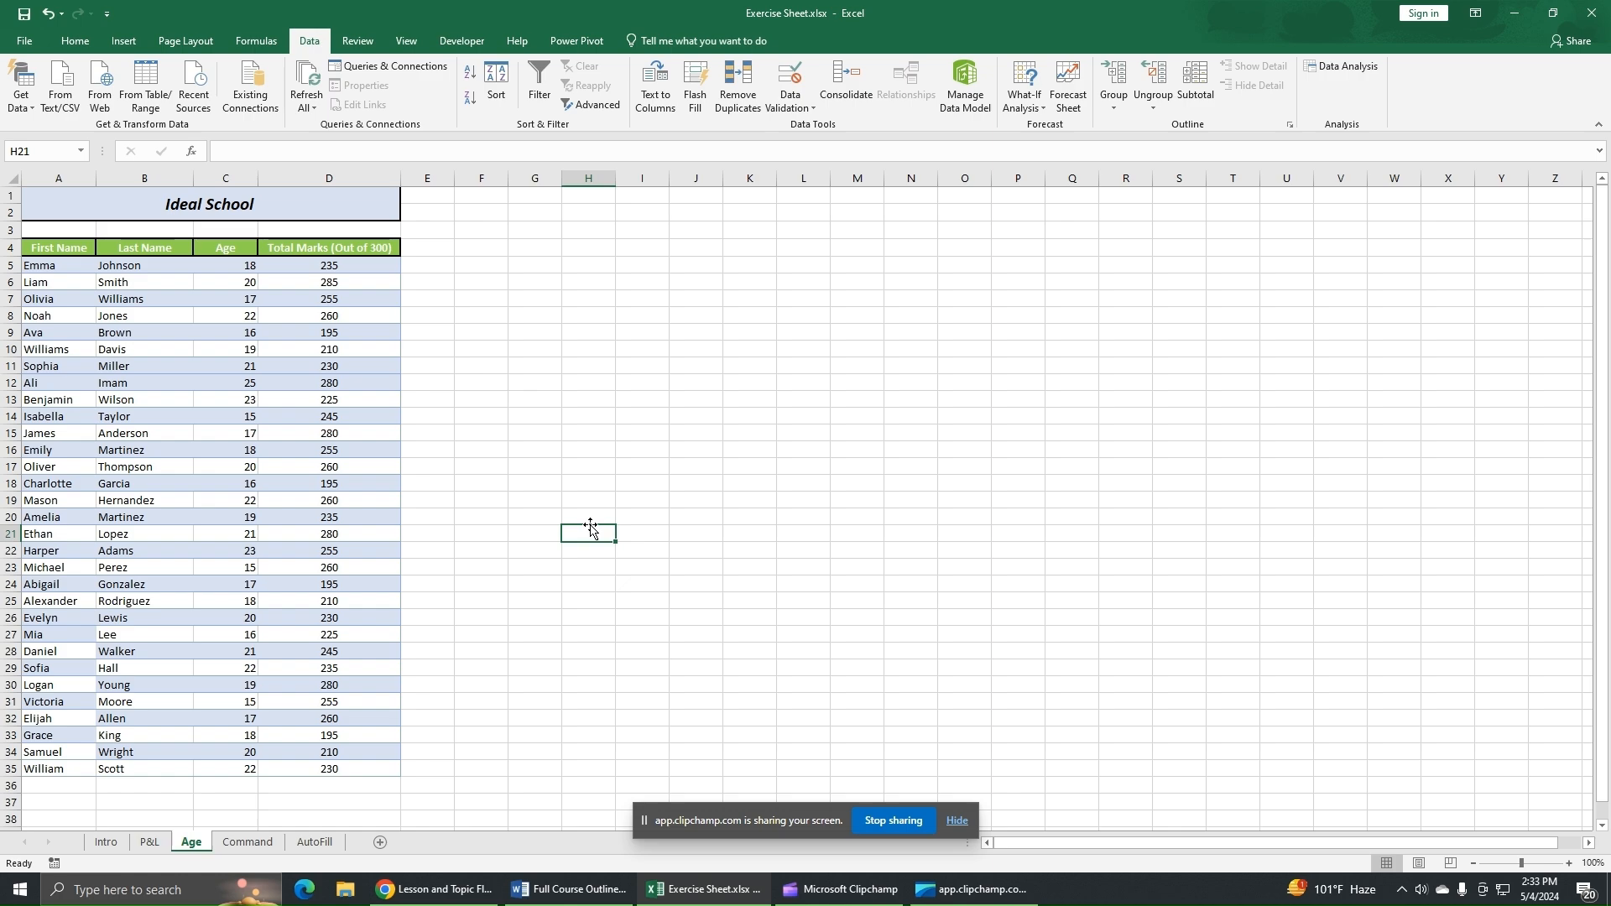